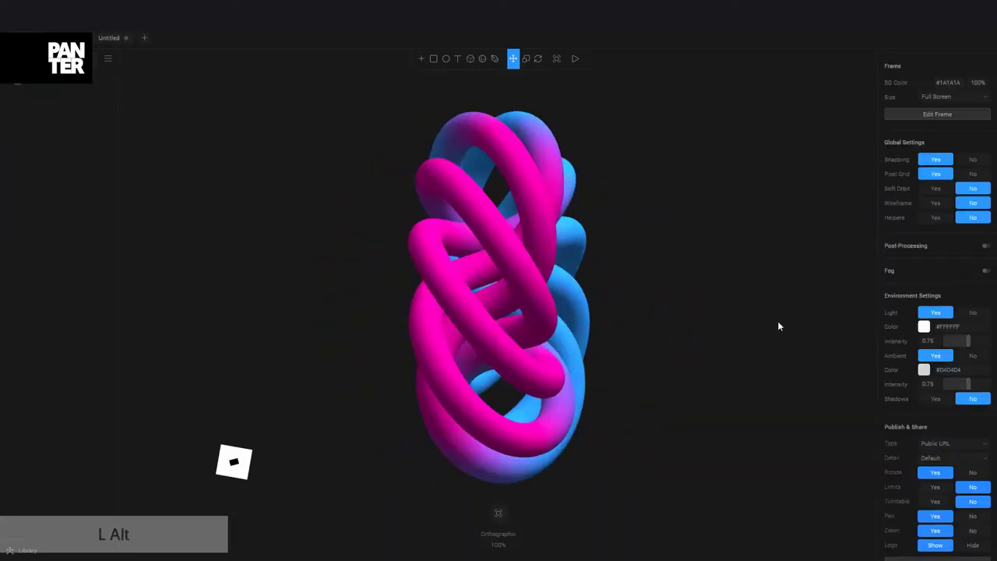
Add a Normal layer to the torus knot's material.
{"action": "left_click_drag", "start_coordinate": [779, 325], "coordinate": [726, 202], "text": "alt"}
{"action": "left_click", "coordinate": [552, 239]}
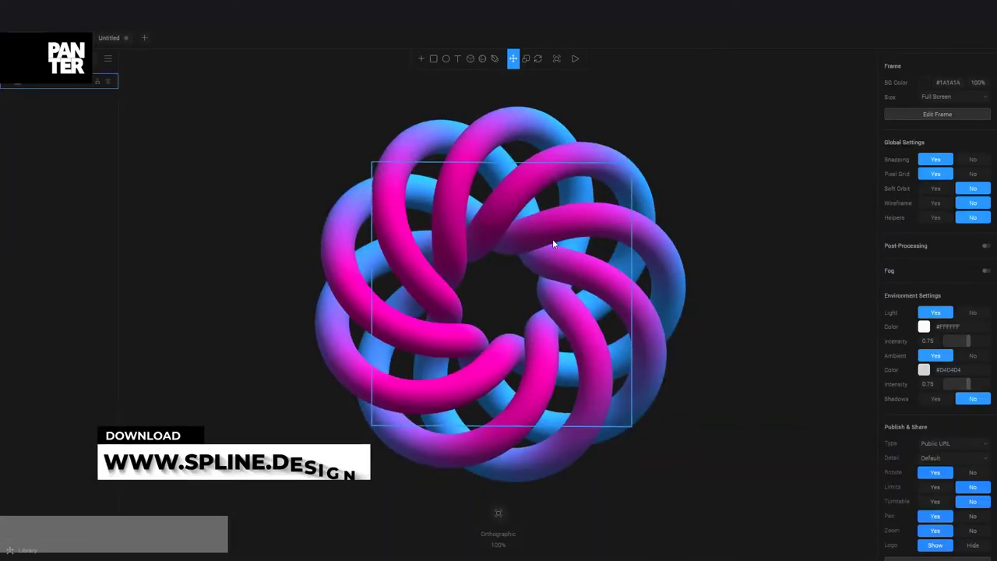
{"action": "left_click", "coordinate": [986, 355]}
{"action": "left_click", "coordinate": [729, 329]}
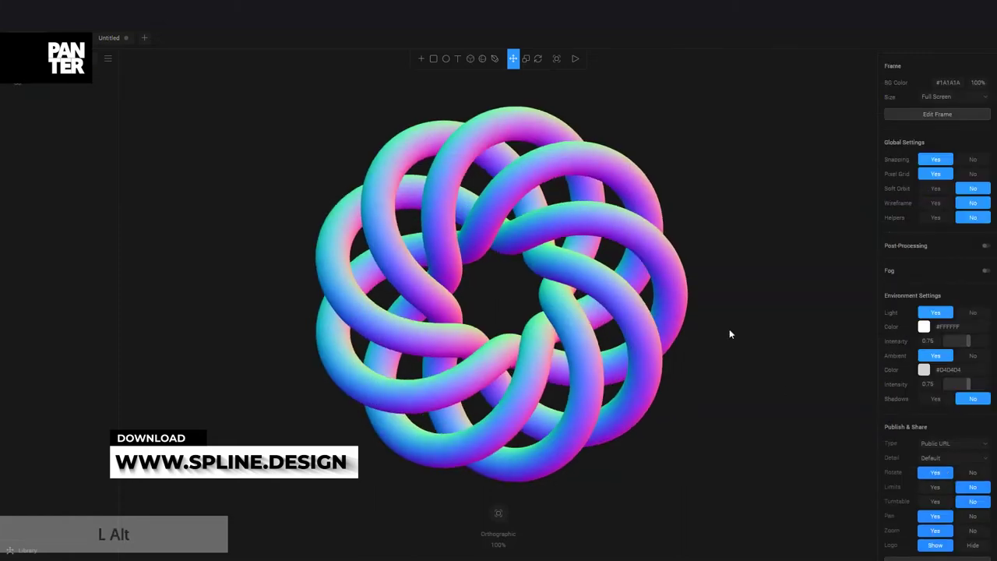
Try a Radial gradient and Noise as the top layer of the torus knot's material.
{"action": "left_click", "coordinate": [912, 369]}
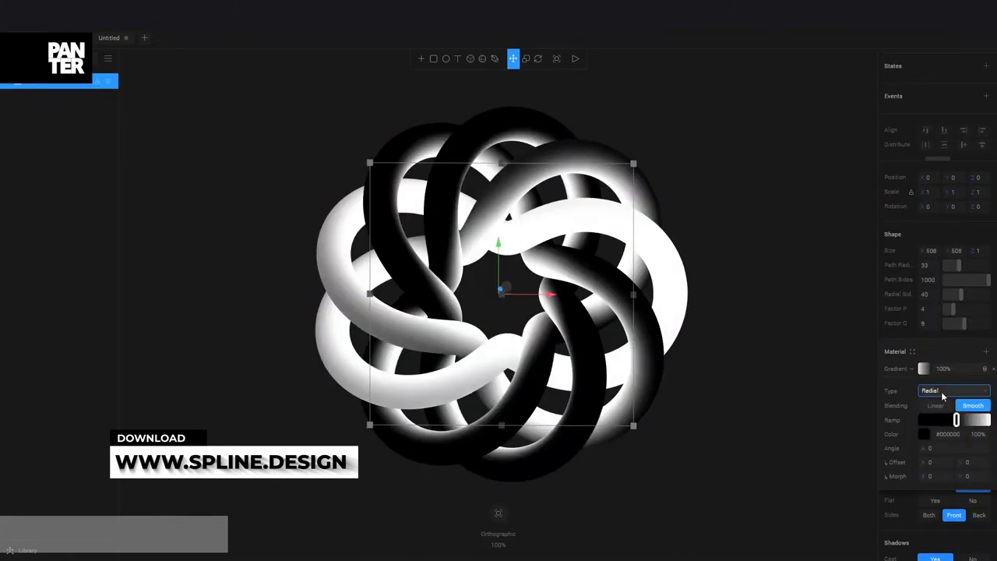
{"action": "left_click", "coordinate": [916, 419]}
{"action": "left_click", "coordinate": [986, 352]}
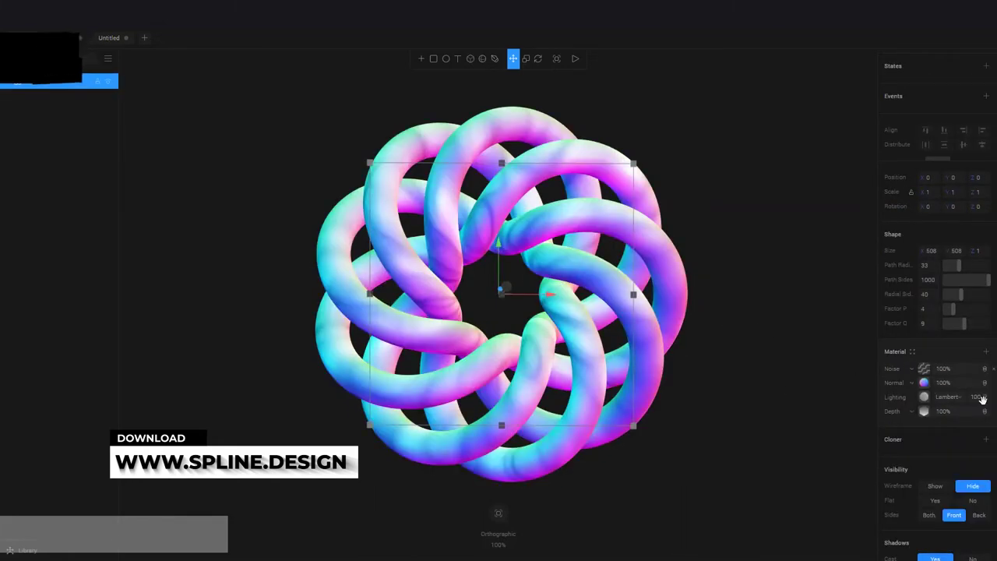
Stack Matcap and Fresnel layers above the Normal layer in the torus knot's material.
{"action": "left_click", "coordinate": [912, 368]}
{"action": "left_click", "coordinate": [918, 382]}
{"action": "left_click_drag", "start_coordinate": [724, 366], "coordinate": [760, 396], "text": "alt"}
{"action": "left_click", "coordinate": [923, 368]}
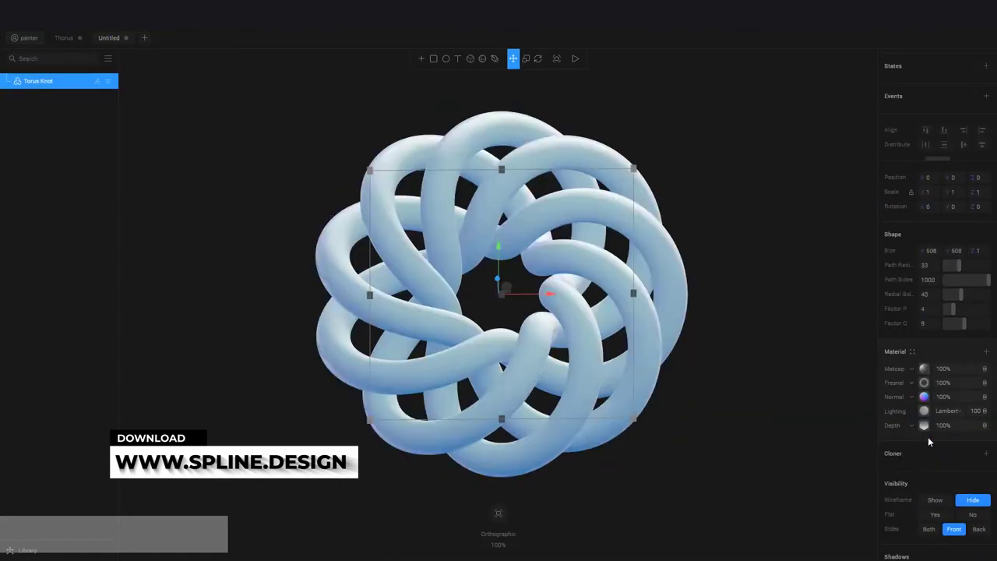
{"action": "left_click", "coordinate": [620, 299]}
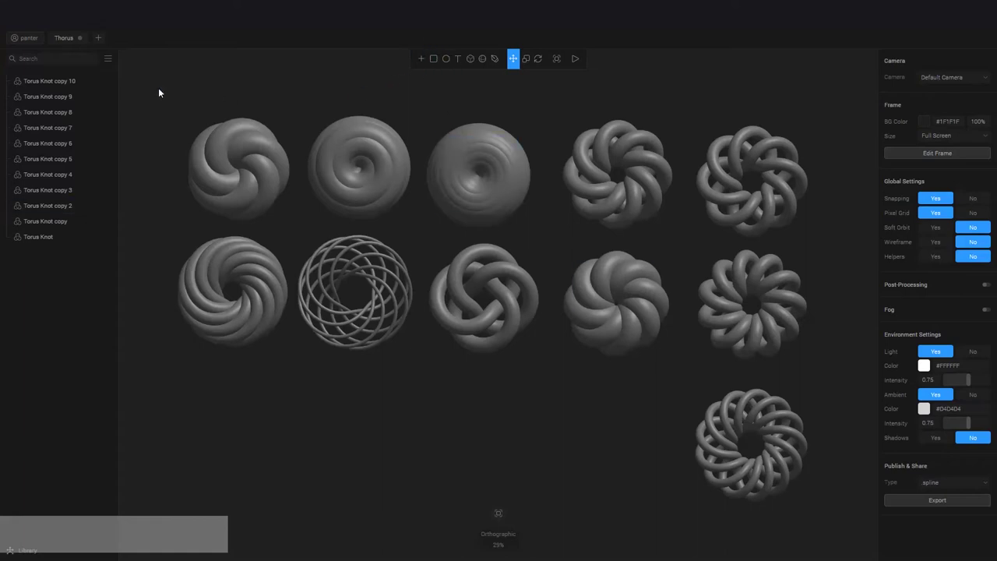
Browse the example files in the Spline Library and return to the personal files list.
{"action": "left_click", "coordinate": [41, 39]}
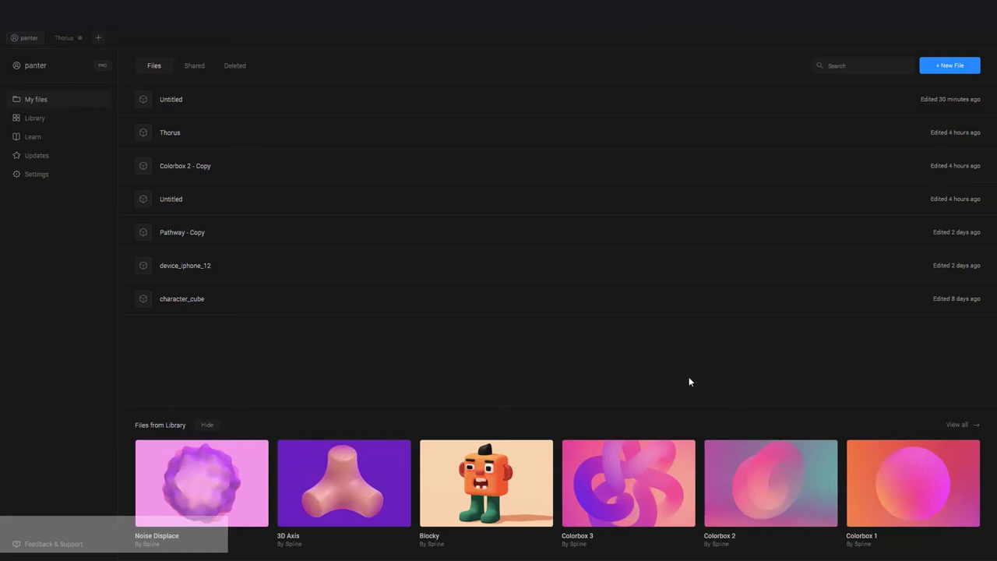
{"action": "left_click", "coordinate": [962, 426]}
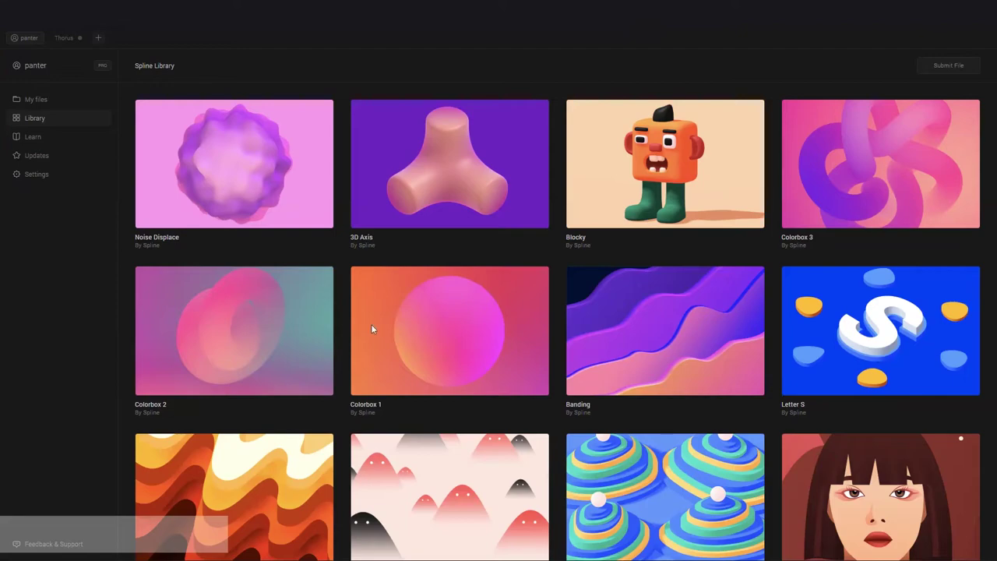
{"action": "scroll", "coordinate": [371, 324], "scroll_direction": "down", "scroll_amount": 8}
{"action": "scroll", "coordinate": [397, 346], "scroll_direction": "up", "scroll_amount": 8}
{"action": "left_click", "coordinate": [67, 99]}
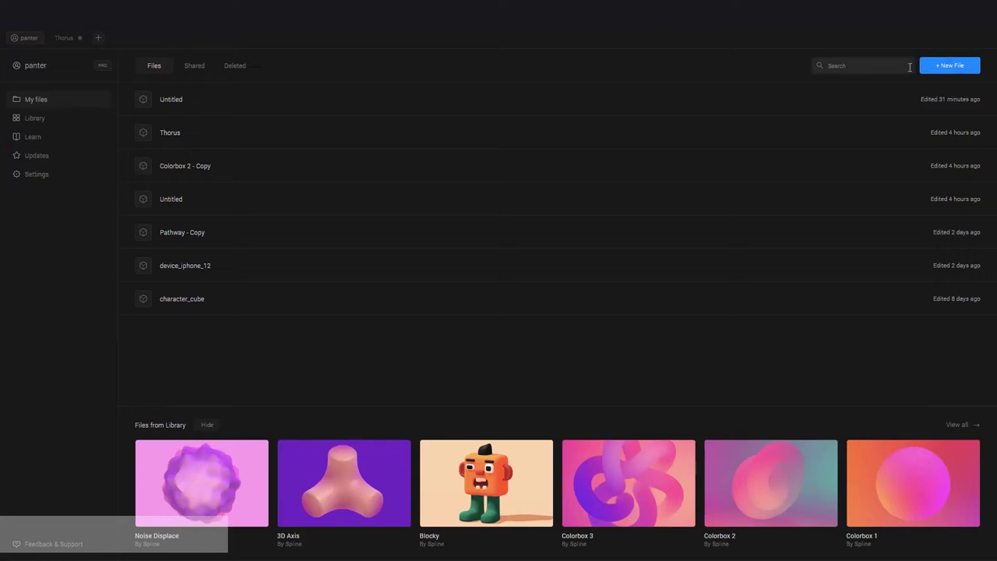
Create a new file and delete its default rectangle.
{"action": "left_click", "coordinate": [951, 66]}
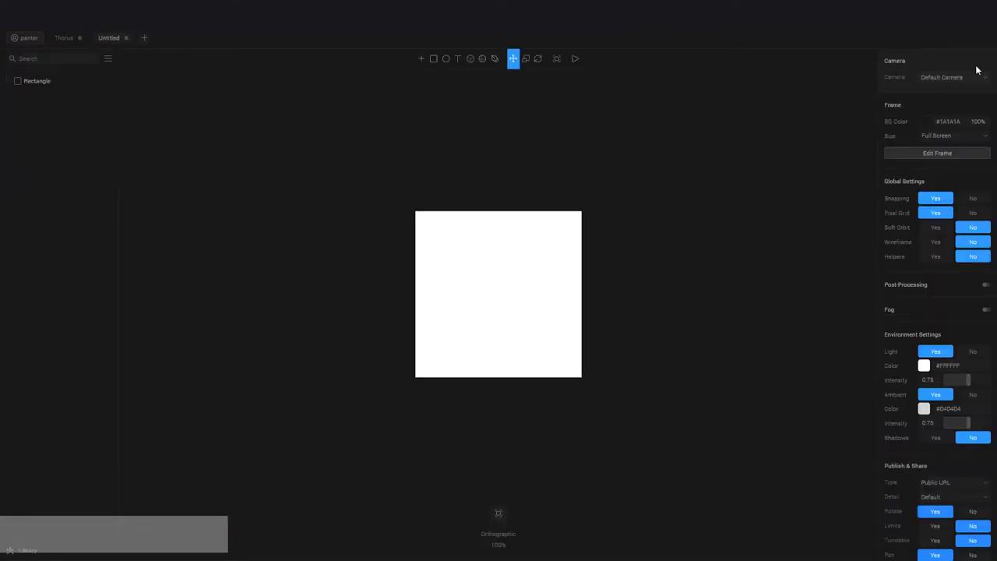
{"action": "left_click", "coordinate": [543, 307]}
{"action": "left_click", "coordinate": [660, 315]}
{"action": "mouse_move", "coordinate": [624, 317]}
{"action": "left_mouse_down", "text": "alt"}
{"action": "mouse_move", "coordinate": [654, 303]}
{"action": "mouse_move", "coordinate": [690, 322]}
{"action": "mouse_move", "coordinate": [643, 325]}
{"action": "mouse_move", "coordinate": [612, 311]}
{"action": "mouse_move", "coordinate": [621, 322]}
{"action": "left_mouse_up", "text": "alt"}
{"action": "left_click", "coordinate": [564, 304]}
{"action": "key", "text": "Delete"}
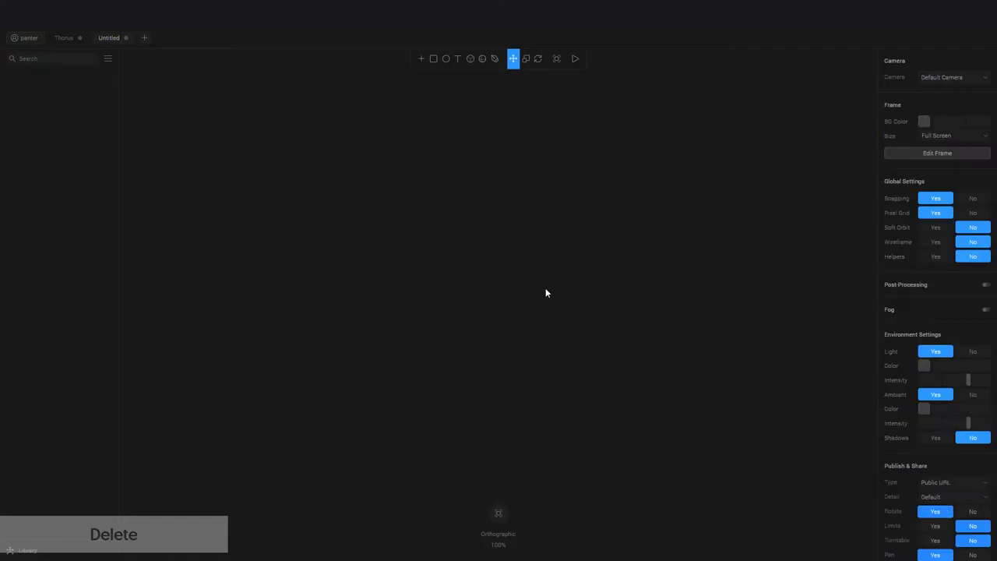
Insert a Torus Knot drawn proportionally outward from the canvas centre, about 508 by 508 in size.
{"action": "left_click", "coordinate": [420, 60]}
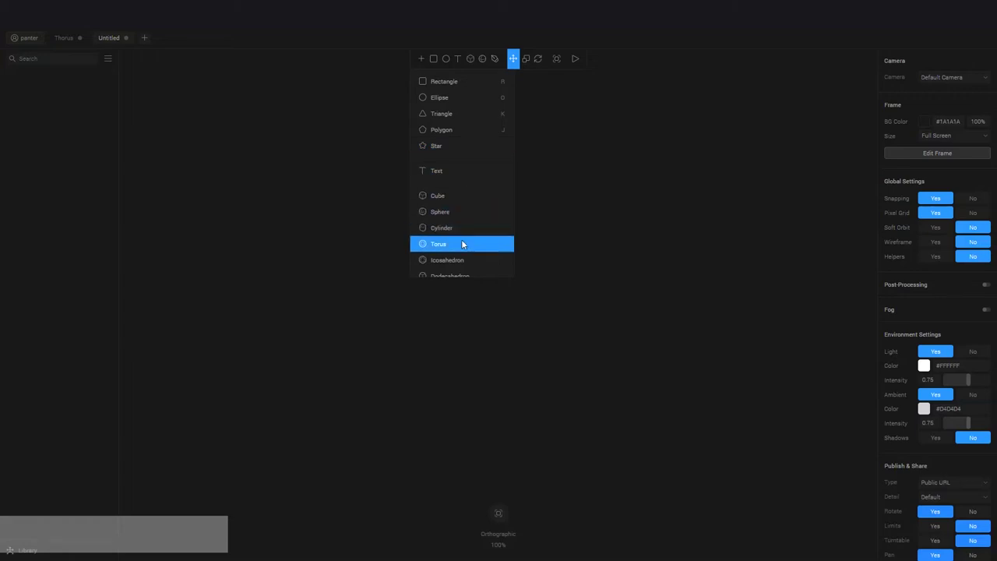
{"action": "scroll", "coordinate": [461, 242], "scroll_direction": "down", "scroll_amount": 1}
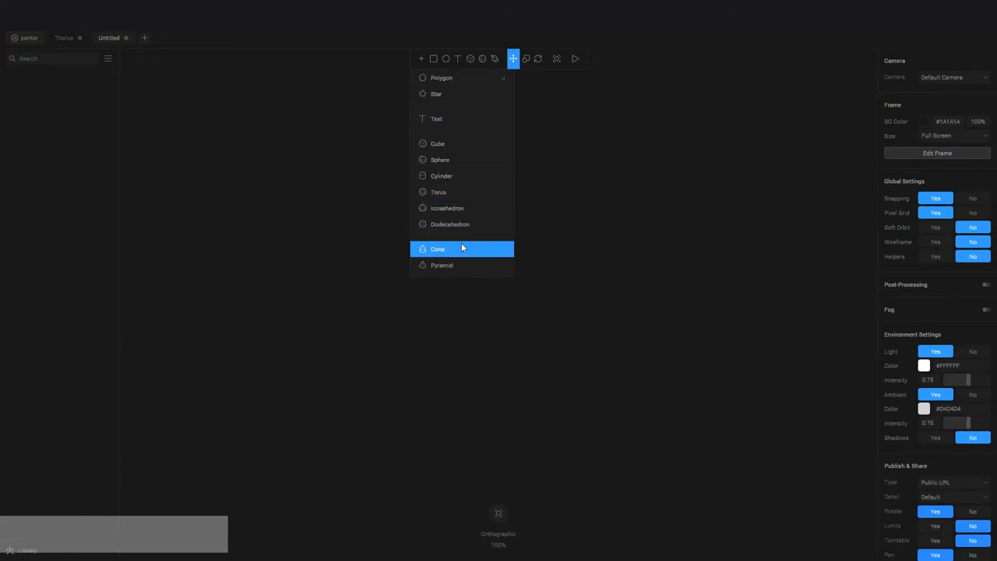
{"action": "scroll", "coordinate": [461, 247], "scroll_direction": "down", "scroll_amount": 1}
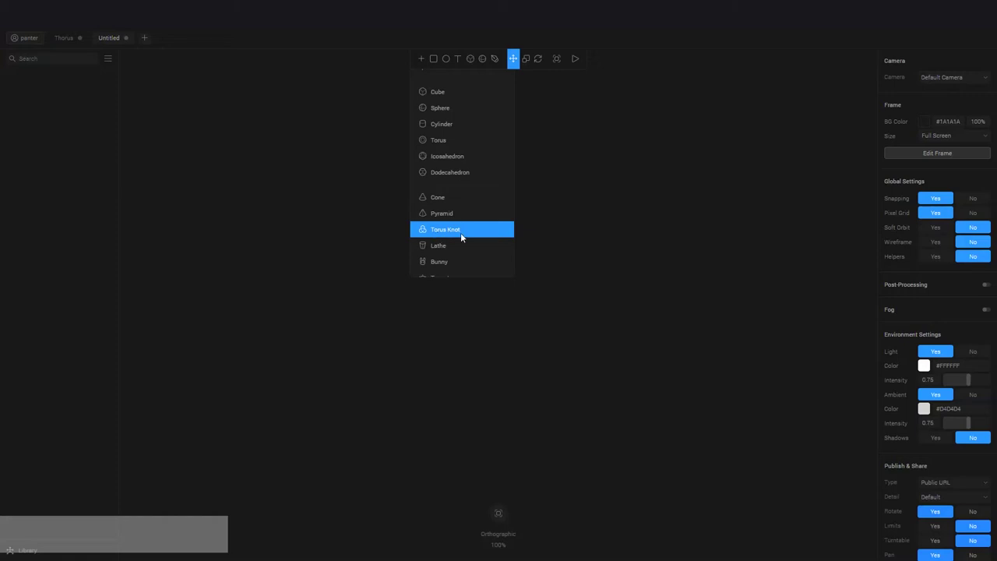
{"action": "left_click", "coordinate": [460, 232]}
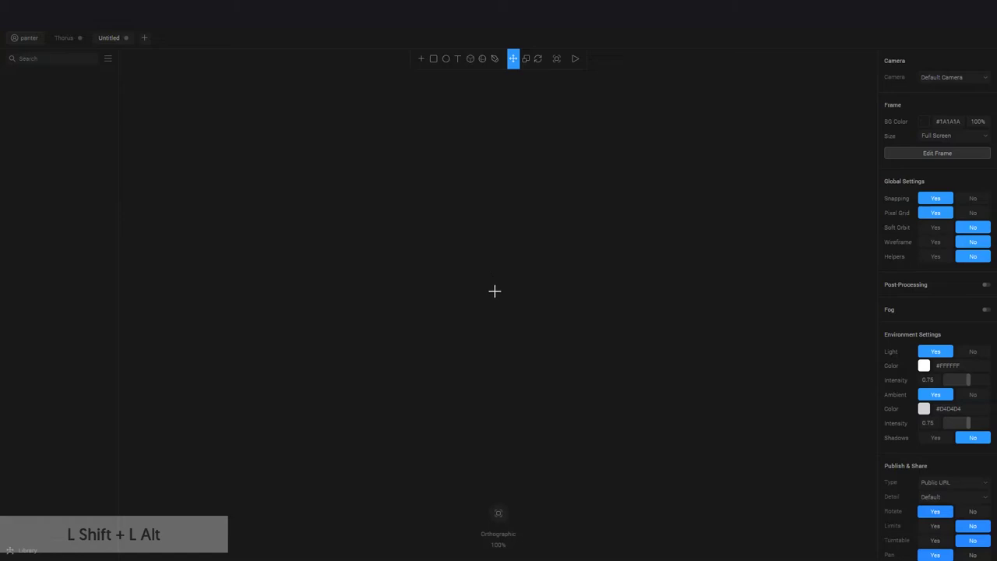
{"action": "left_click_drag", "start_coordinate": [493, 288], "coordinate": [624, 358], "text": "alt+shift"}
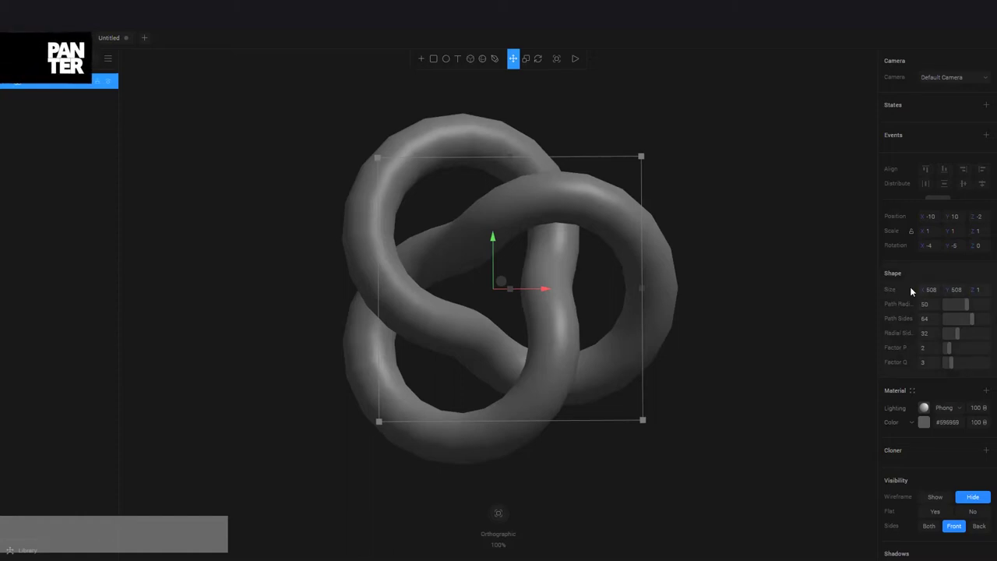
Set the torus knot's Path Radius to 41 and its Path Sides to 1000.
{"action": "left_click_drag", "start_coordinate": [966, 304], "coordinate": [956, 304]}
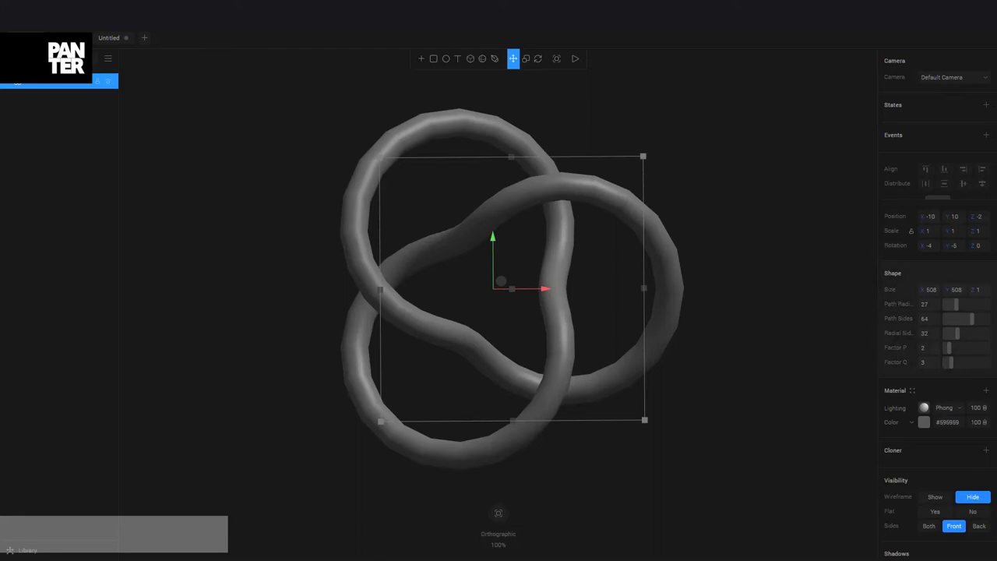
{"action": "mouse_move", "coordinate": [955, 304]}
{"action": "left_mouse_down"}
{"action": "mouse_move", "coordinate": [972, 304]}
{"action": "mouse_move", "coordinate": [963, 304]}
{"action": "left_mouse_up"}
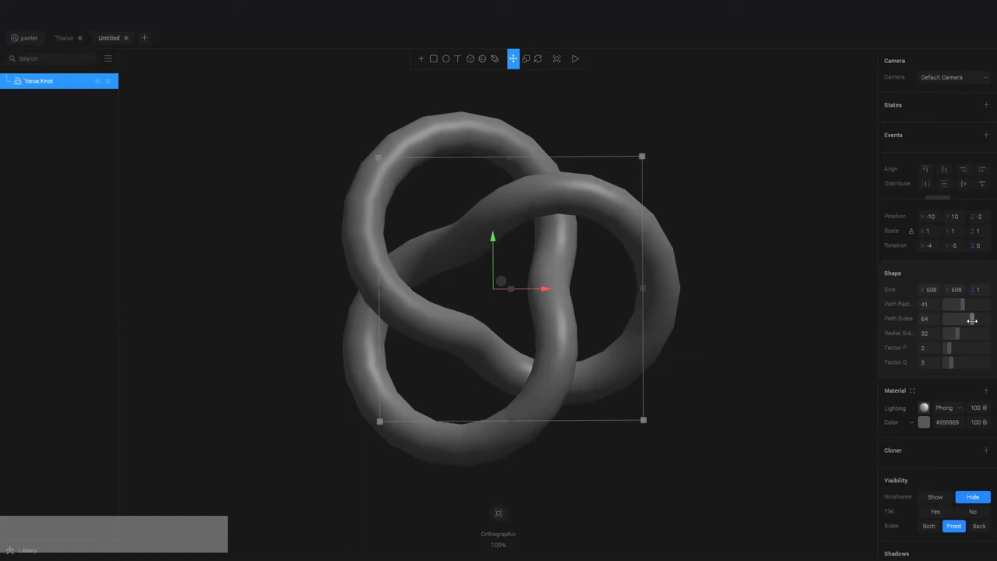
{"action": "mouse_move", "coordinate": [972, 320]}
{"action": "left_mouse_down"}
{"action": "mouse_move", "coordinate": [944, 321]}
{"action": "mouse_move", "coordinate": [991, 322]}
{"action": "left_mouse_up"}
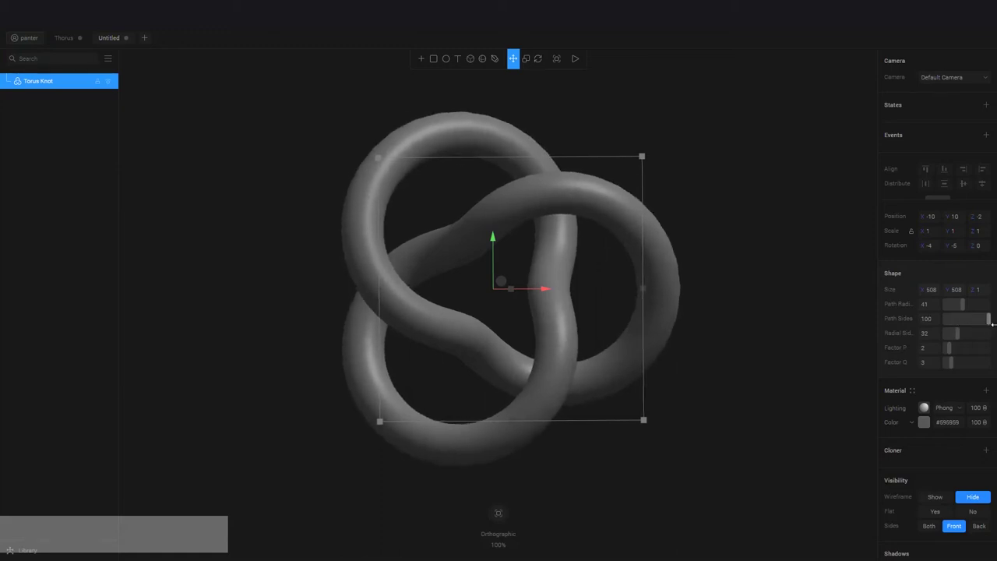
{"action": "left_click", "coordinate": [926, 319]}
{"action": "key", "text": "BackSpace"}
{"action": "key", "text": "BackSpace"}
{"action": "type", "text": "1000"}
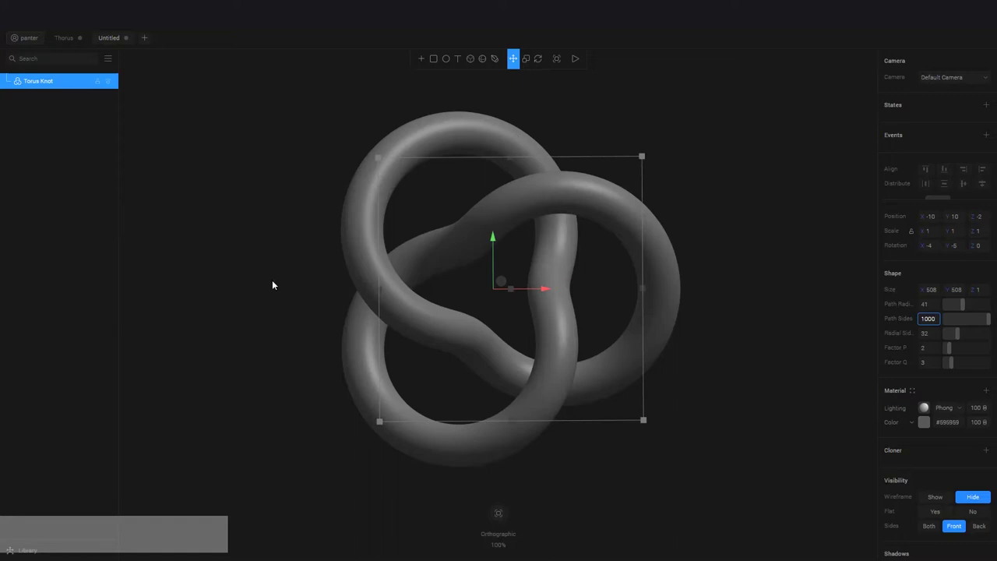
Set the torus knot's Radial Sides to 40 and Factor Q to 7.
{"action": "left_click", "coordinate": [743, 333]}
{"action": "left_click", "coordinate": [486, 364]}
{"action": "left_click_drag", "start_coordinate": [956, 332], "coordinate": [960, 332]}
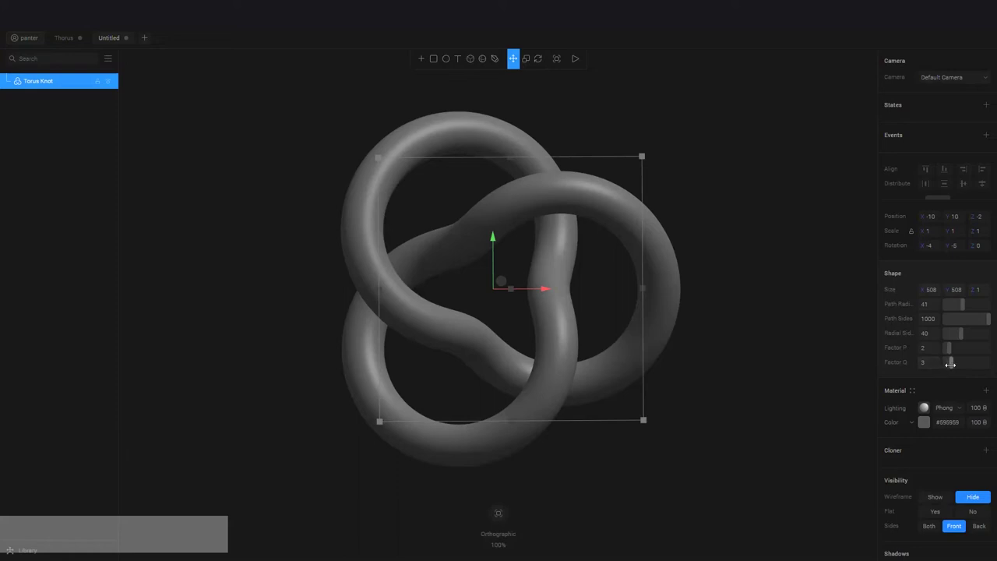
{"action": "left_click_drag", "start_coordinate": [950, 363], "coordinate": [954, 363]}
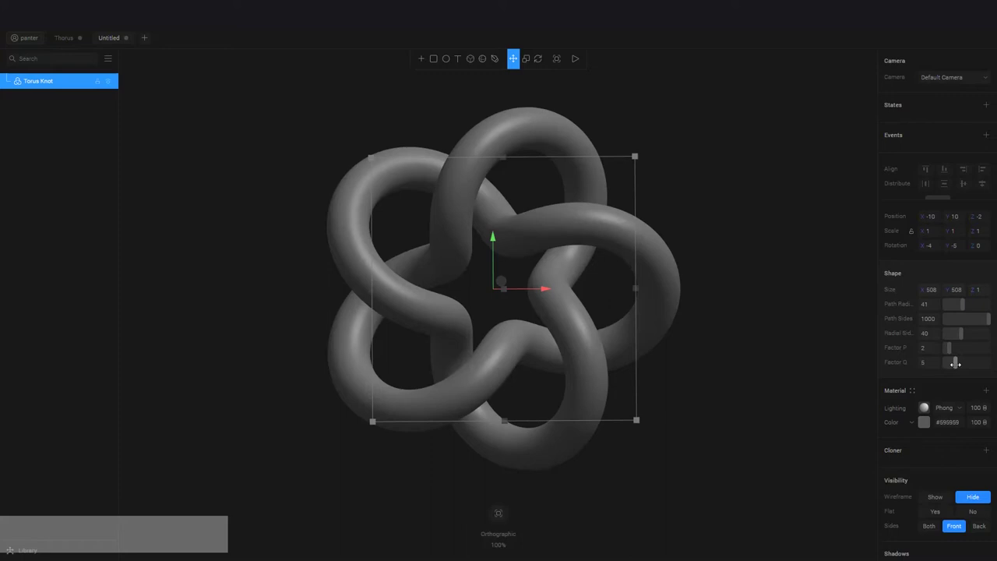
{"action": "left_click_drag", "start_coordinate": [955, 364], "coordinate": [958, 364]}
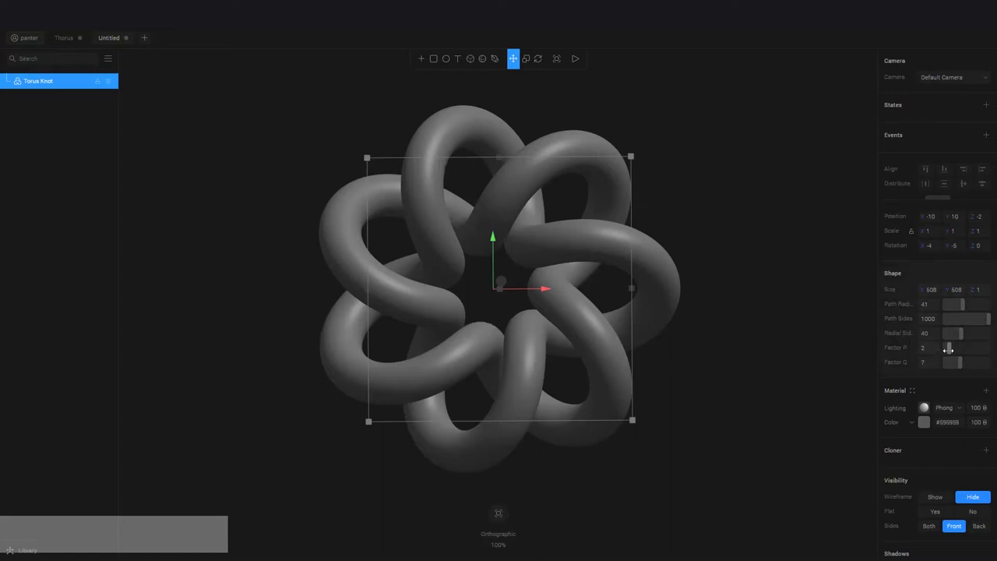
Refine the torus knot's shape with Factor P 4, Factor Q 9 and Path Radius 33.
{"action": "left_click_drag", "start_coordinate": [947, 349], "coordinate": [952, 350]}
{"action": "left_click_drag", "start_coordinate": [962, 305], "coordinate": [956, 309]}
{"action": "left_click_drag", "start_coordinate": [958, 362], "coordinate": [964, 364]}
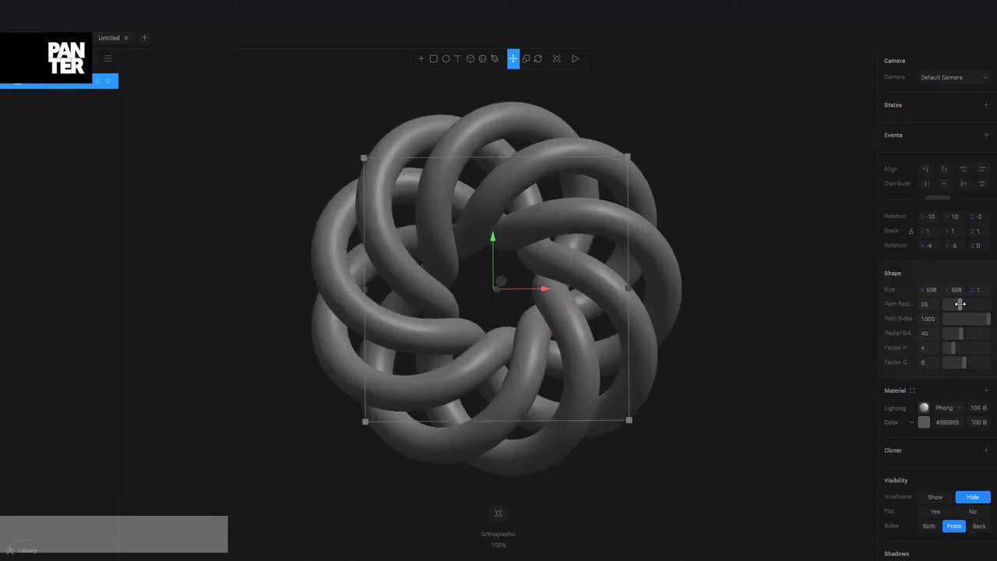
{"action": "left_click", "coordinate": [779, 292]}
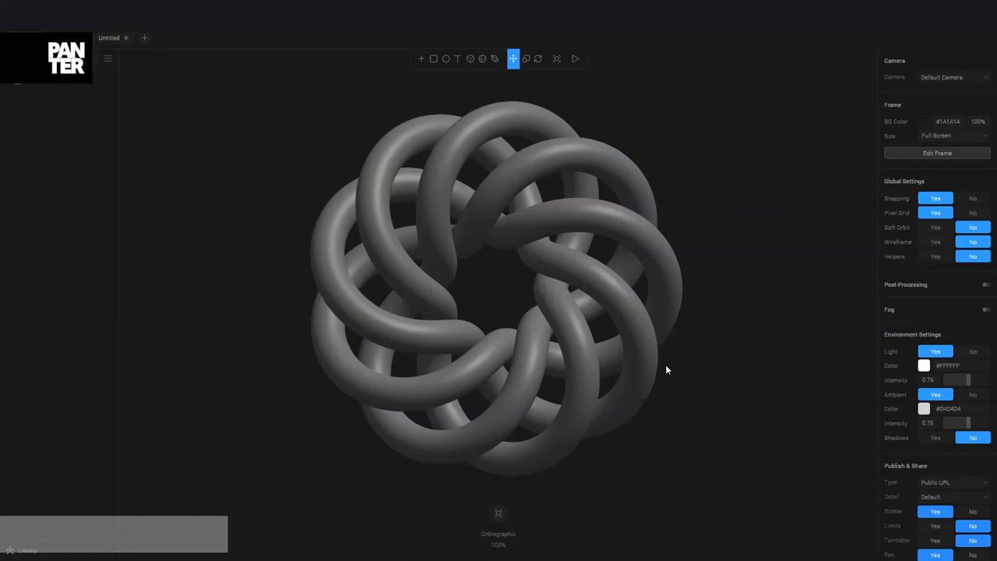
{"action": "key", "text": "alt"}
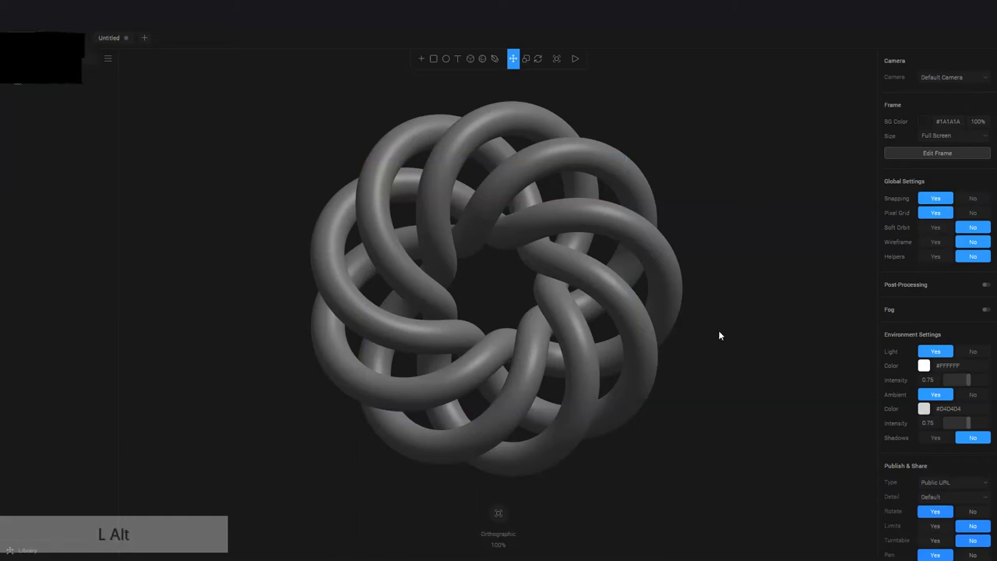
{"action": "mouse_move", "coordinate": [686, 242]}
{"action": "left_mouse_down", "text": "alt"}
{"action": "mouse_move", "coordinate": [690, 233]}
{"action": "mouse_move", "coordinate": [709, 242]}
{"action": "mouse_move", "coordinate": [675, 241]}
{"action": "mouse_move", "coordinate": [672, 267]}
{"action": "mouse_move", "coordinate": [613, 231]}
{"action": "mouse_move", "coordinate": [629, 225]}
{"action": "mouse_move", "coordinate": [629, 285]}
{"action": "mouse_move", "coordinate": [650, 349]}
{"action": "mouse_move", "coordinate": [605, 272]}
{"action": "mouse_move", "coordinate": [610, 187]}
{"action": "mouse_move", "coordinate": [629, 231]}
{"action": "mouse_move", "coordinate": [678, 236]}
{"action": "mouse_move", "coordinate": [708, 272]}
{"action": "mouse_move", "coordinate": [679, 236]}
{"action": "mouse_move", "coordinate": [693, 249]}
{"action": "left_mouse_up", "text": "alt"}
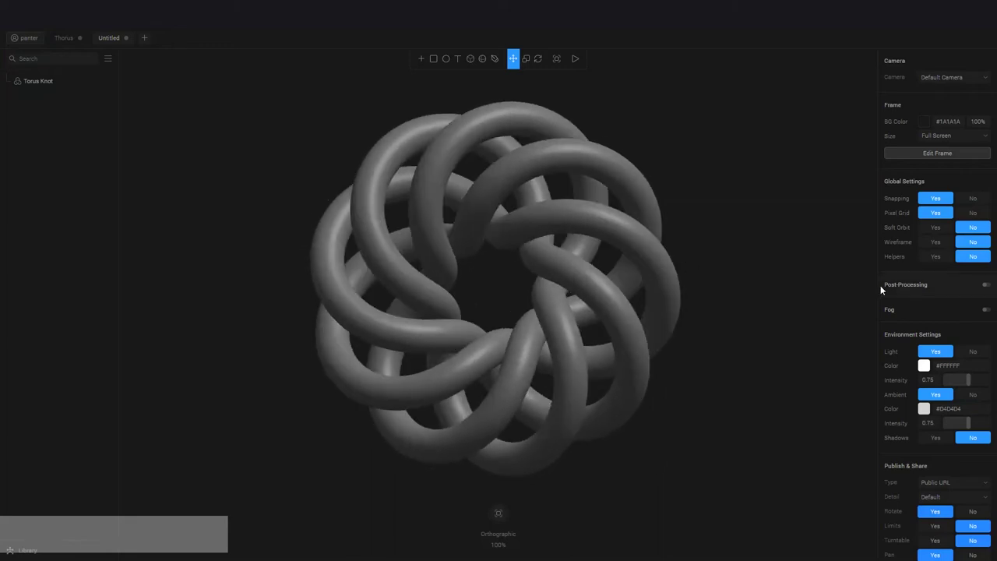
Set the lighting type of the torus knot's material to Lambert.
{"action": "left_click", "coordinate": [626, 273]}
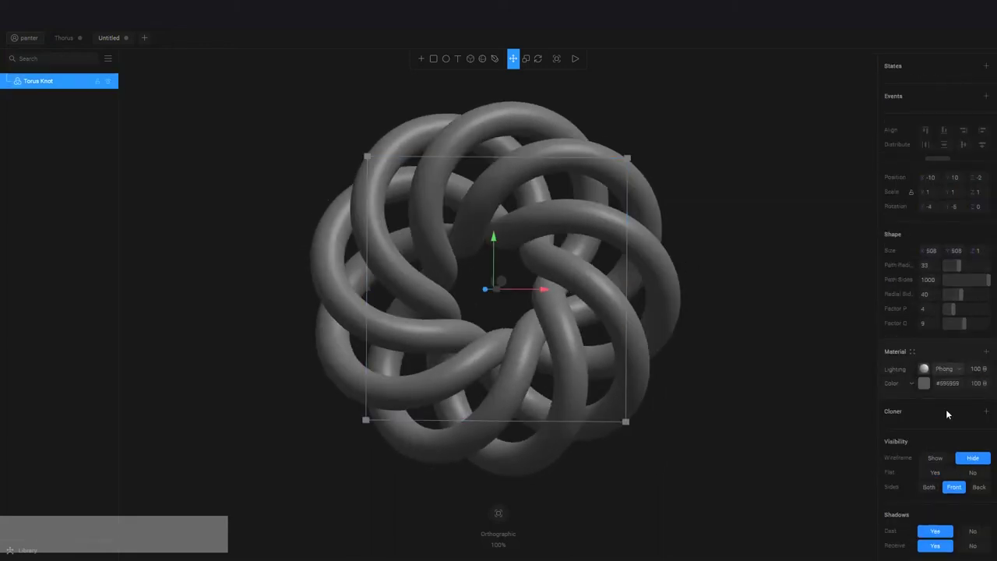
{"action": "left_click", "coordinate": [924, 370]}
{"action": "left_click", "coordinate": [945, 368]}
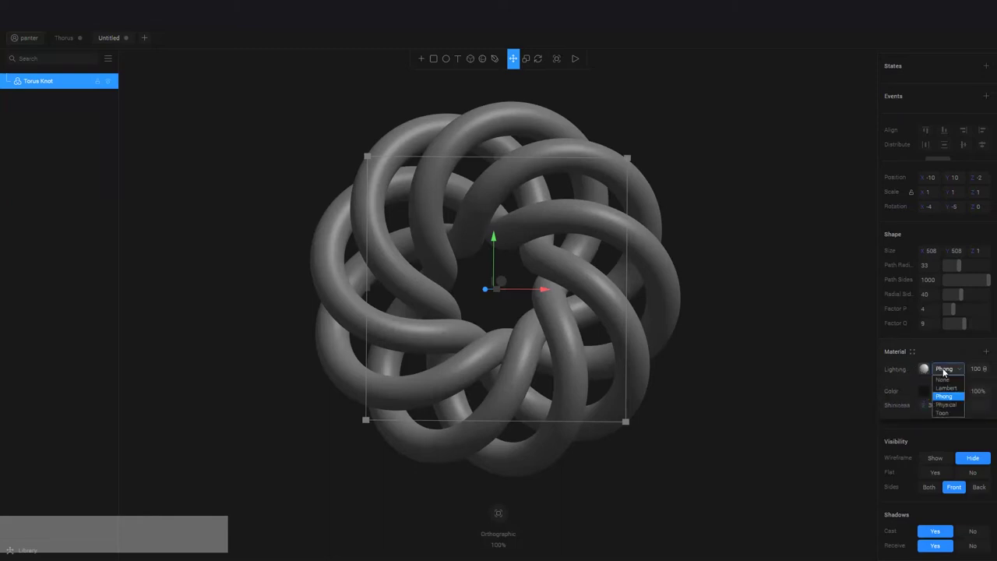
{"action": "left_click", "coordinate": [948, 388]}
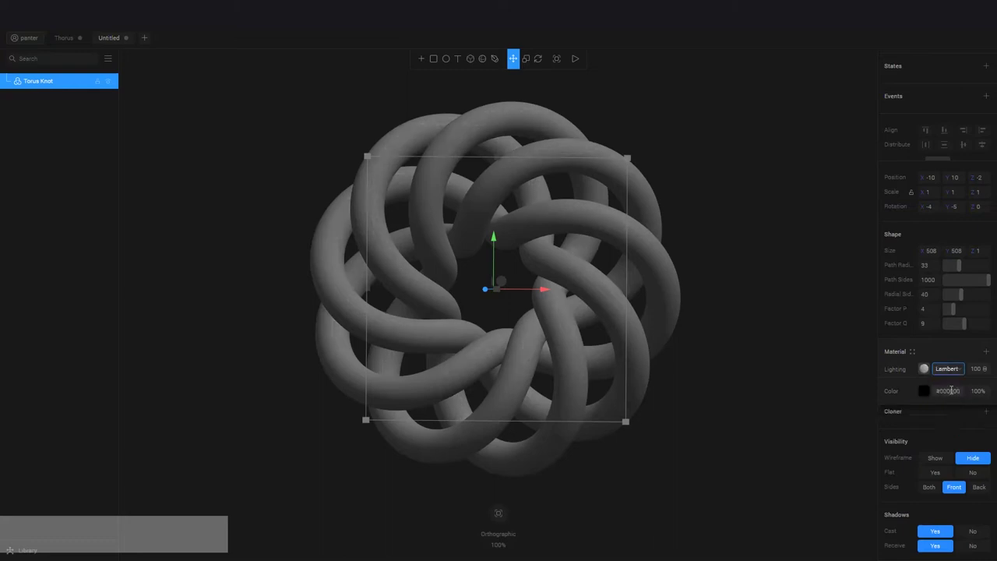
Compare the Phong, Physical and Toon lighting types on the torus knot and return to Lambert.
{"action": "left_click", "coordinate": [946, 369]}
{"action": "left_click", "coordinate": [954, 397]}
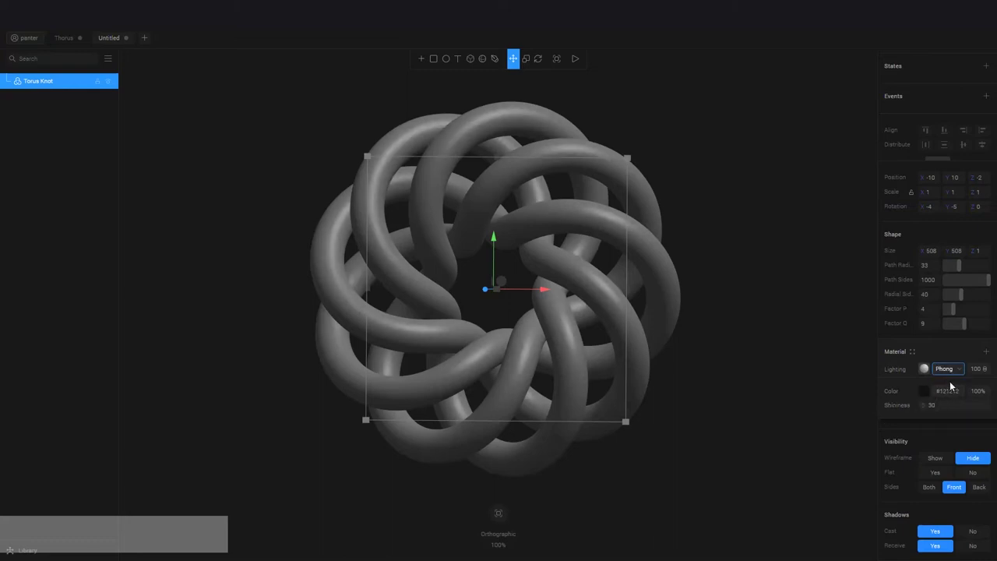
{"action": "left_click", "coordinate": [946, 369]}
{"action": "left_click", "coordinate": [956, 404]}
{"action": "left_click", "coordinate": [945, 371]}
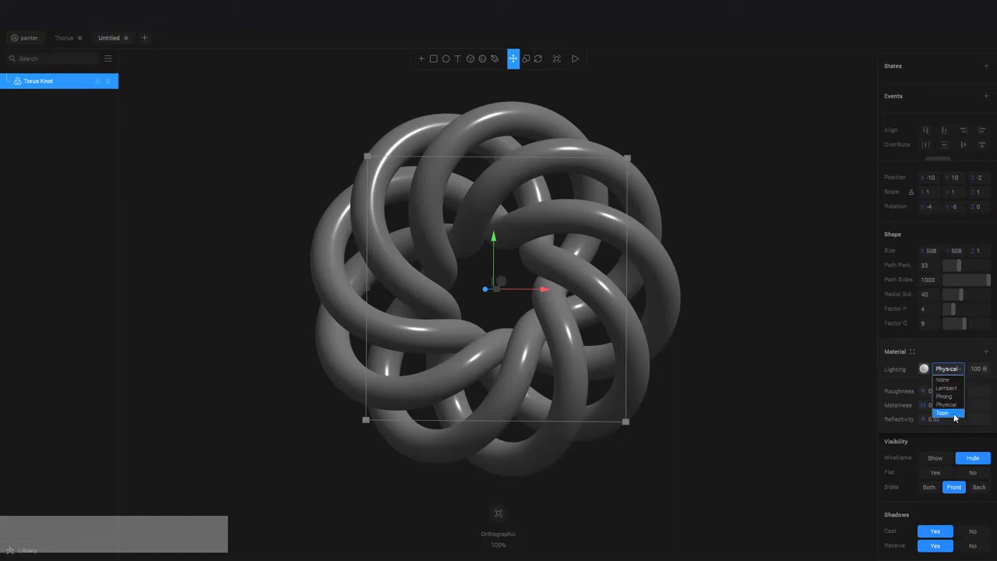
{"action": "left_click", "coordinate": [953, 413]}
{"action": "left_click", "coordinate": [944, 369]}
{"action": "left_click", "coordinate": [946, 389]}
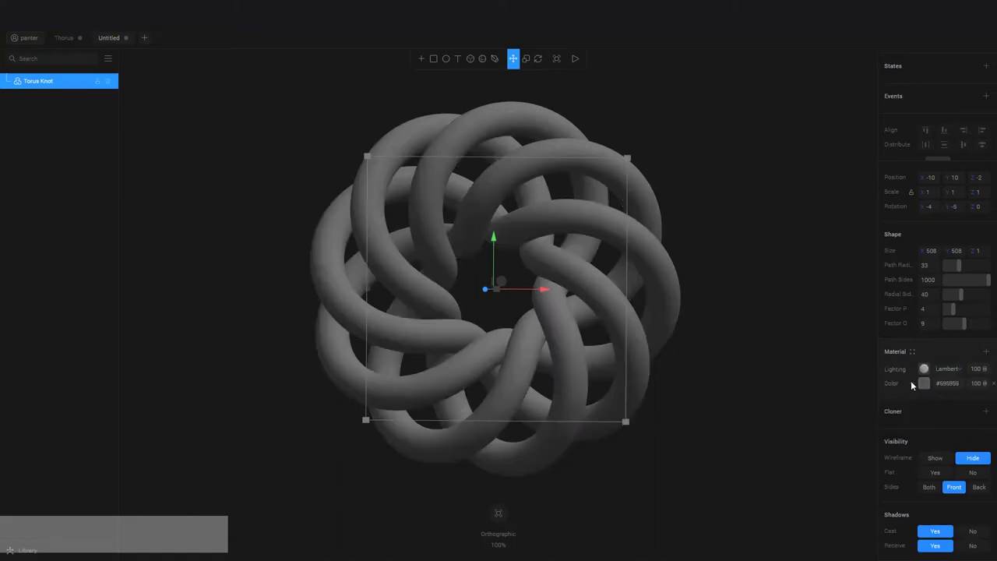
Change the material's Color layer to the Texture type.
{"action": "left_click", "coordinate": [911, 382]}
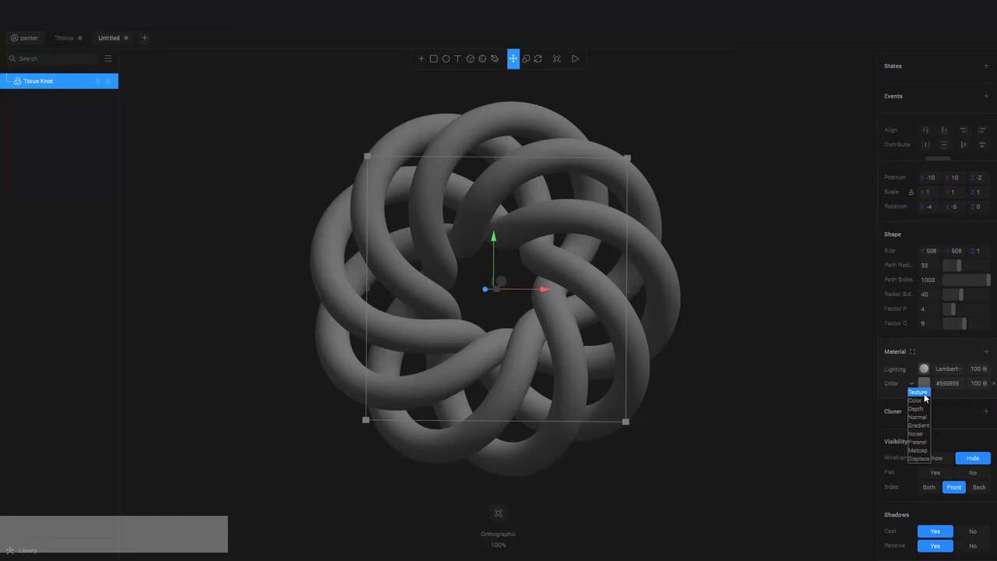
{"action": "left_click", "coordinate": [918, 391]}
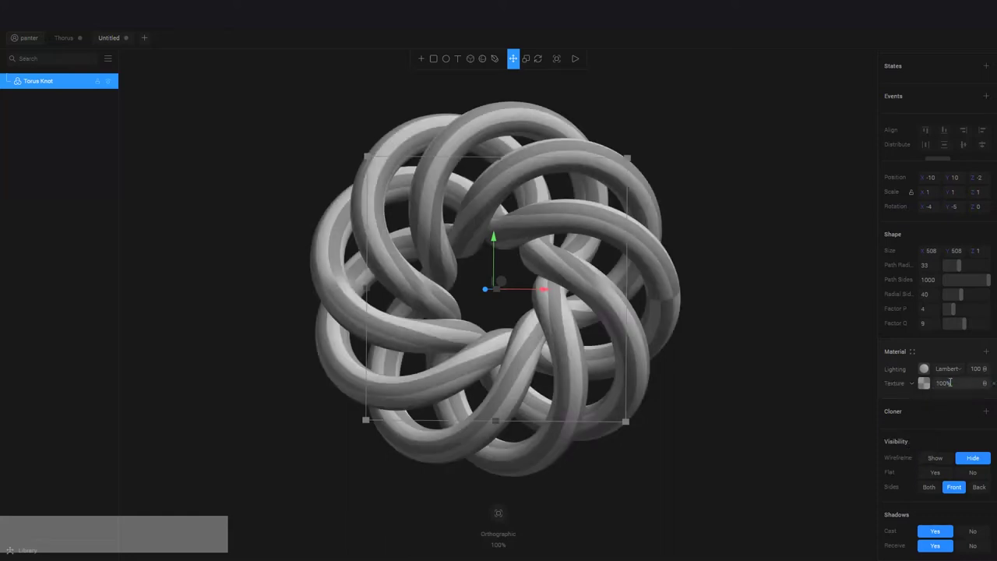
Try the wood, marble, red, black and blue preset images on the torus knot's Texture layer.
{"action": "left_click", "coordinate": [923, 383]}
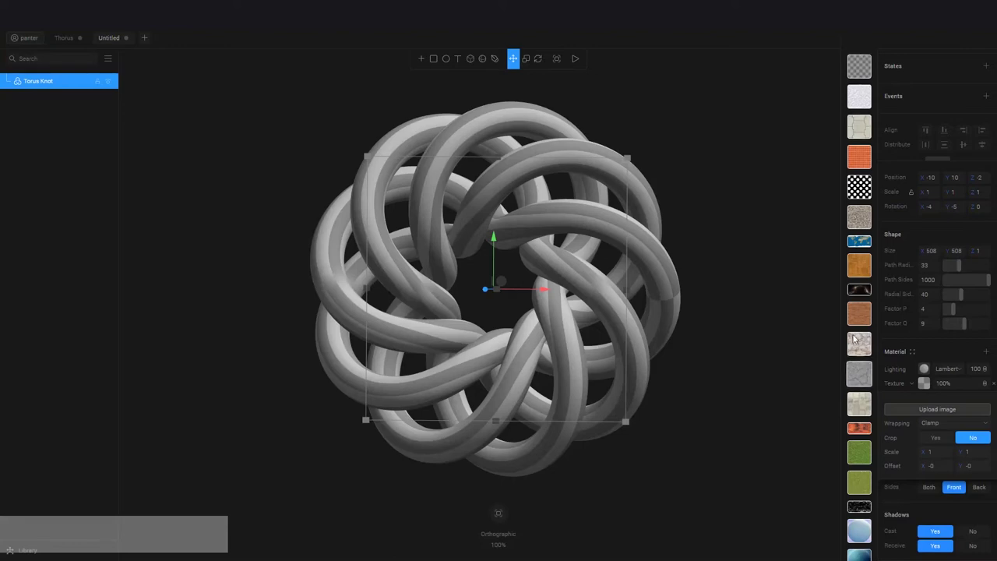
{"action": "left_click", "coordinate": [858, 289]}
{"action": "left_click", "coordinate": [858, 313]}
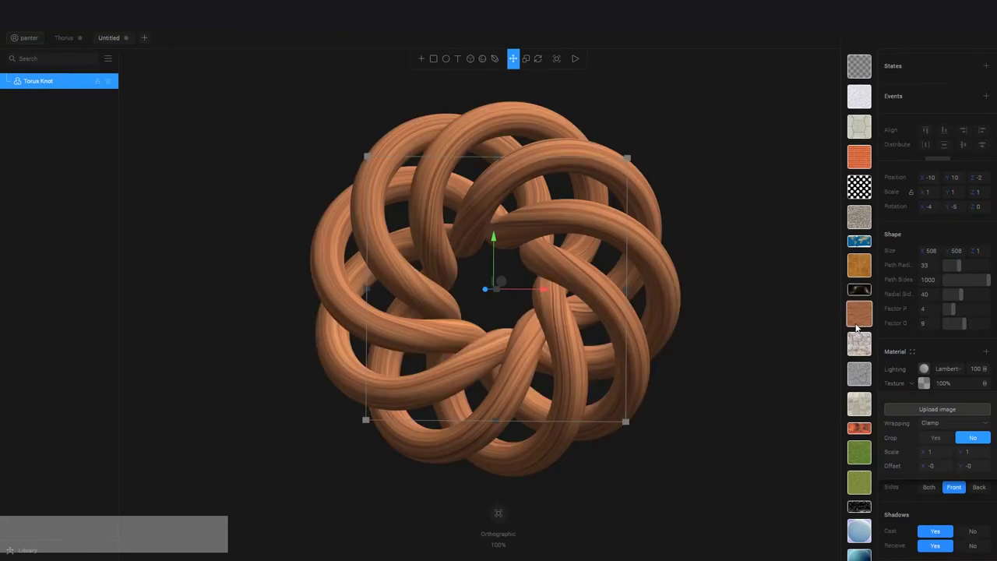
{"action": "left_click", "coordinate": [858, 343]}
{"action": "scroll", "coordinate": [857, 398], "scroll_direction": "down", "scroll_amount": 2}
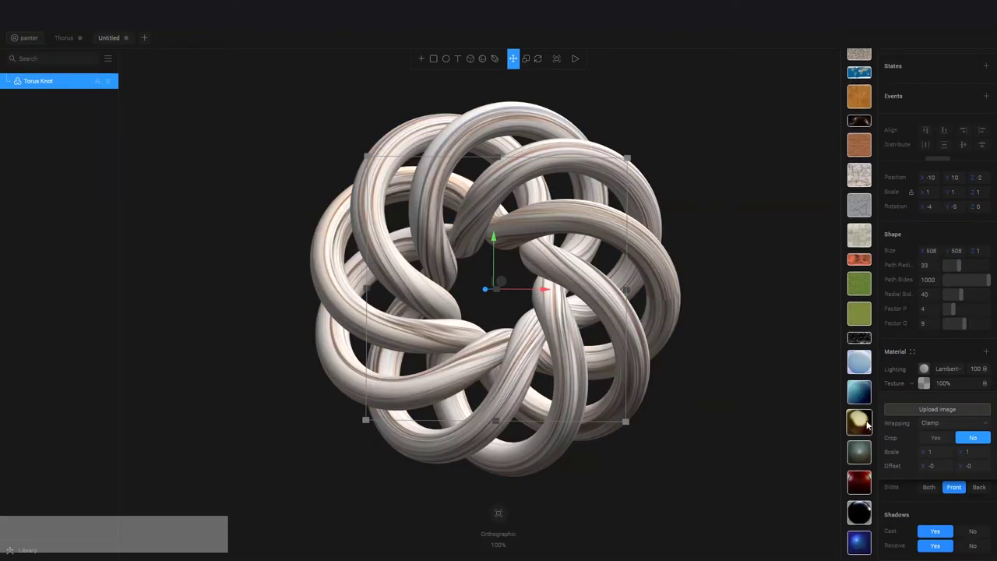
{"action": "left_click", "coordinate": [858, 421]}
{"action": "left_click", "coordinate": [862, 483]}
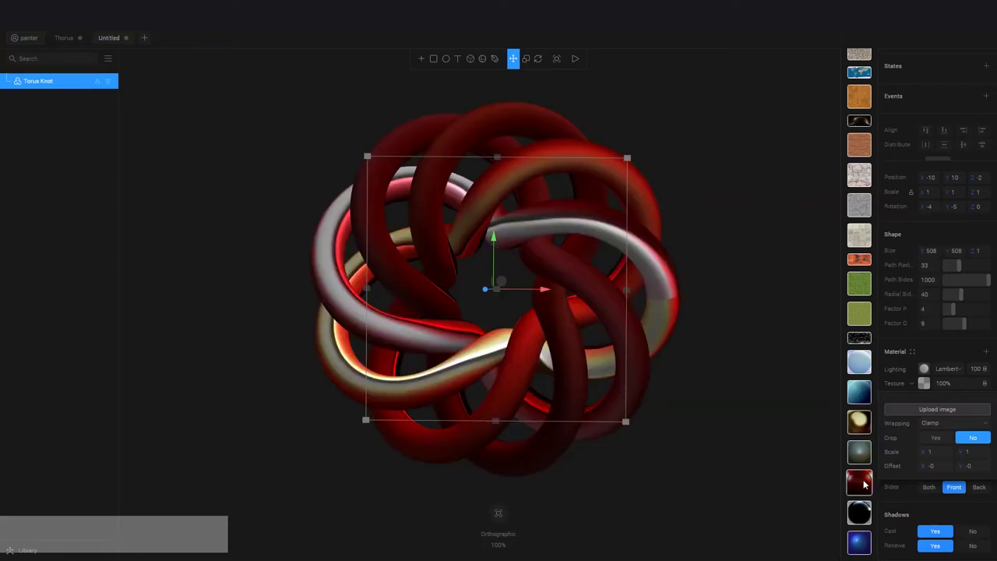
{"action": "left_click", "coordinate": [863, 514]}
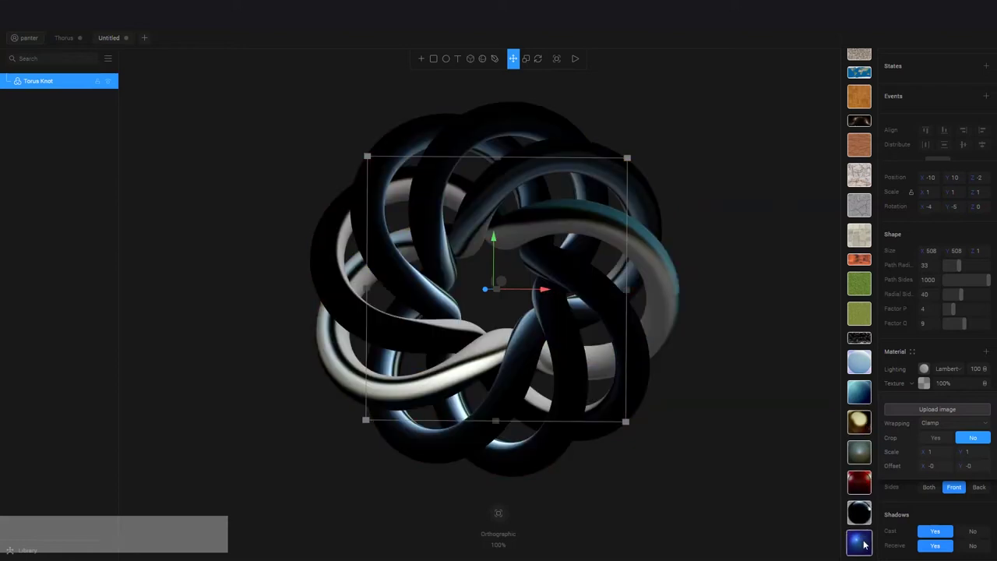
{"action": "left_click", "coordinate": [860, 543]}
Switch the material layer to the Color type and try red #C71212 and a preset pink.
{"action": "left_click", "coordinate": [912, 383]}
{"action": "left_click", "coordinate": [919, 400]}
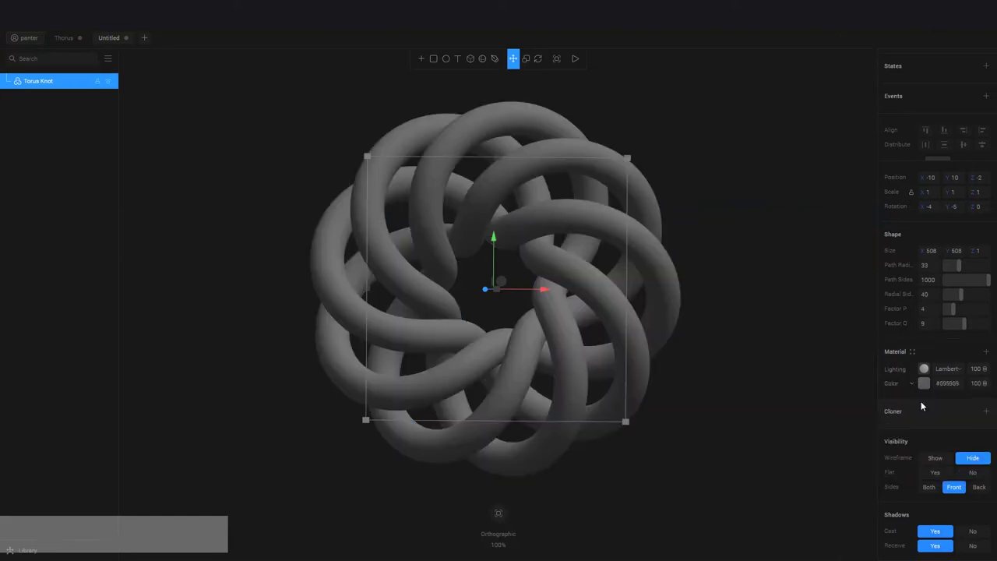
{"action": "left_click", "coordinate": [924, 384]}
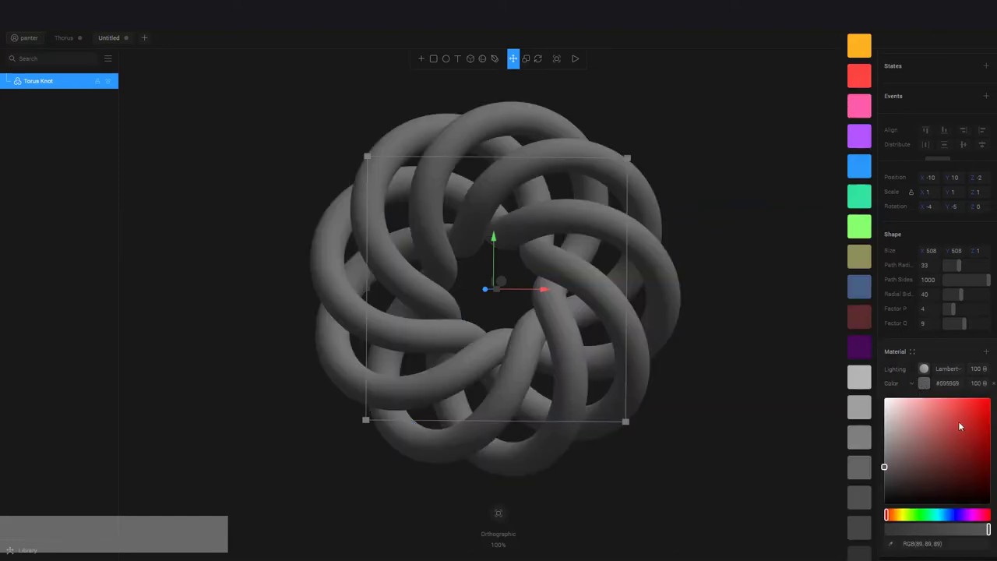
{"action": "left_click", "coordinate": [980, 421]}
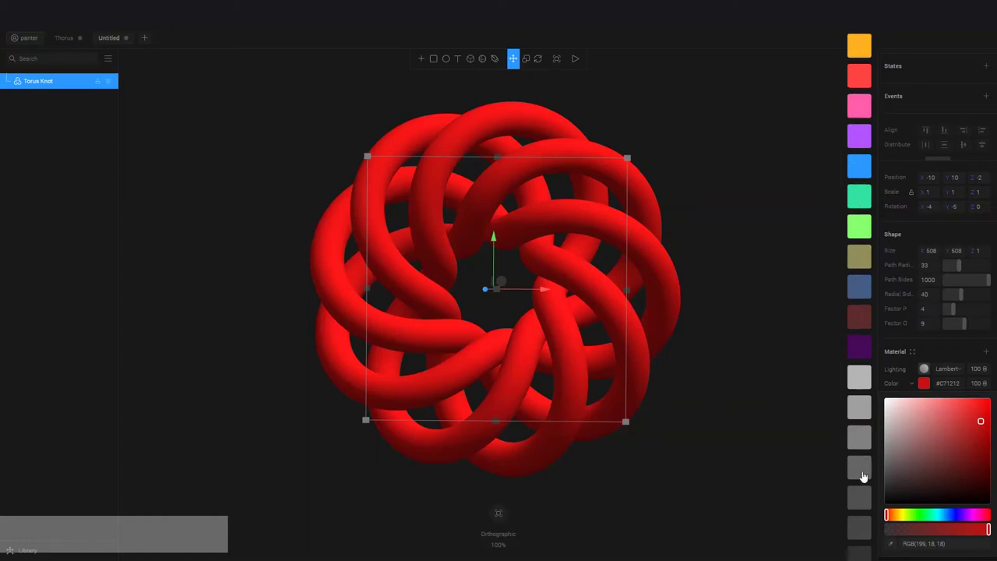
{"action": "left_click", "coordinate": [859, 105]}
Change the torus knot's base material layer to the Depth type and check its shading from another angle.
{"action": "left_click", "coordinate": [913, 385]}
{"action": "left_click", "coordinate": [917, 409]}
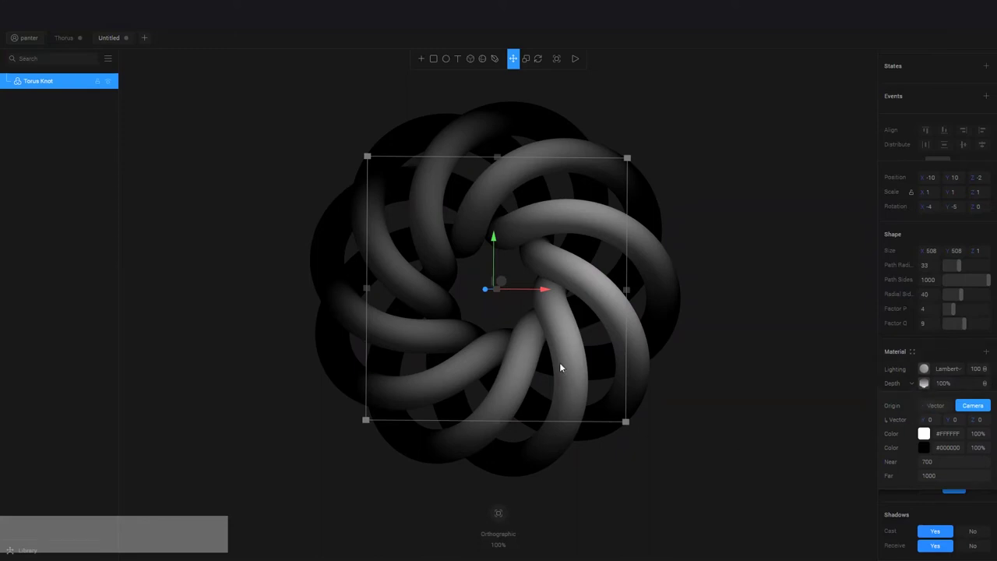
{"action": "left_click_drag", "start_coordinate": [731, 383], "coordinate": [568, 296], "text": "alt"}
{"action": "left_click", "coordinate": [513, 211]}
{"action": "left_click", "coordinate": [538, 303]}
Reset all of the torus knot's transforms and check it from the top, bottom and back, ending in the front view.
{"action": "right_click", "coordinate": [548, 263]}
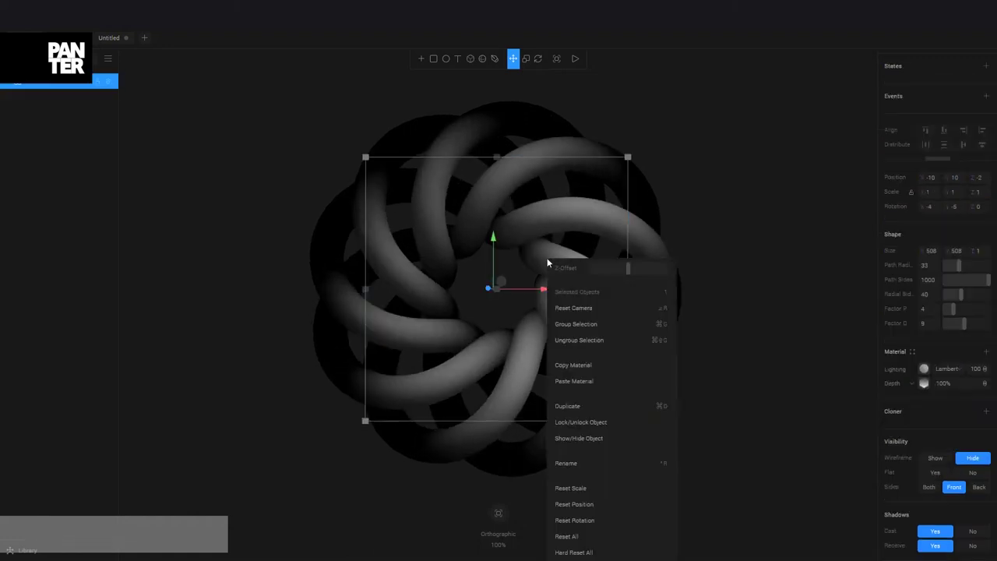
{"action": "left_click", "coordinate": [569, 535]}
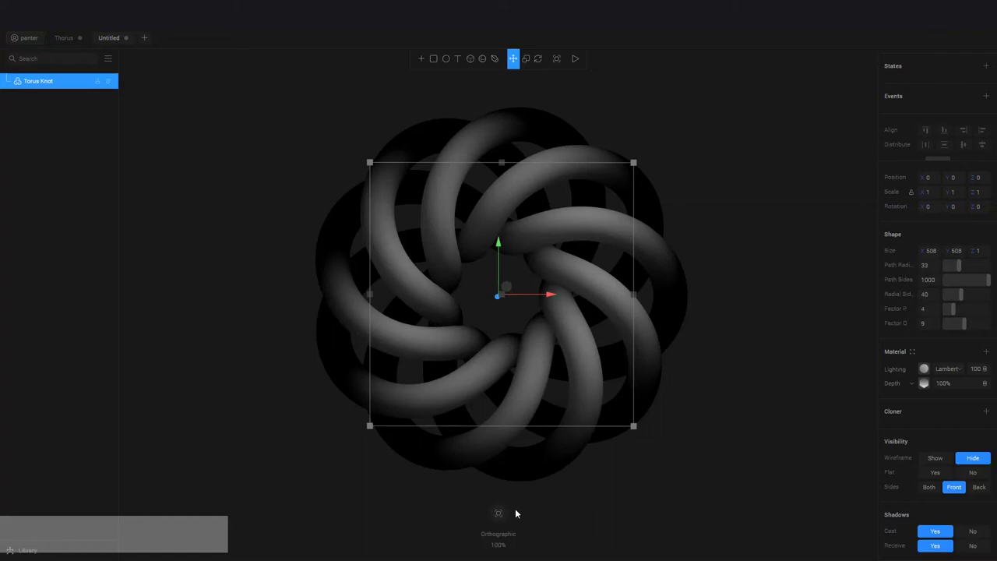
{"action": "mouse_move", "coordinate": [504, 519]}
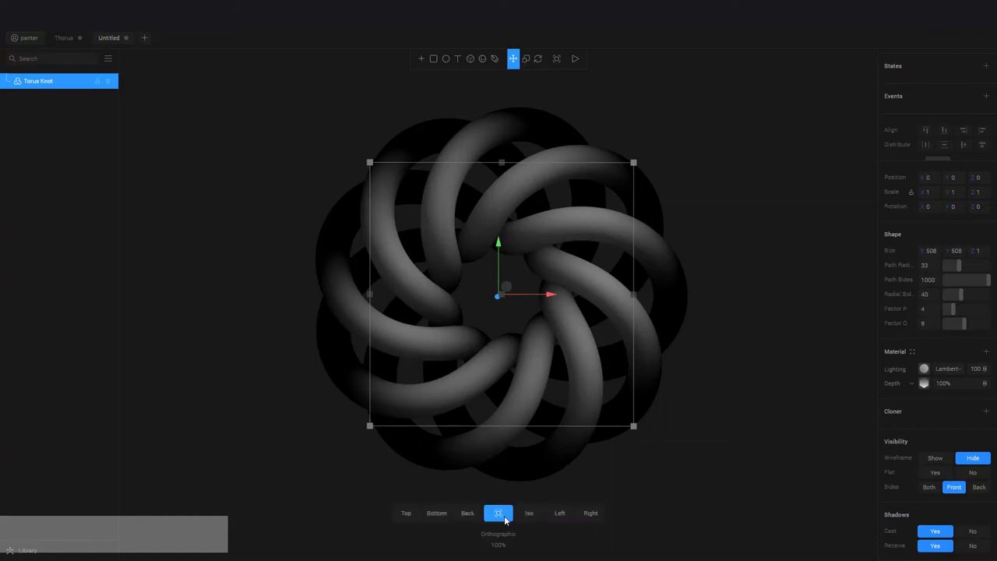
{"action": "left_click", "coordinate": [406, 514]}
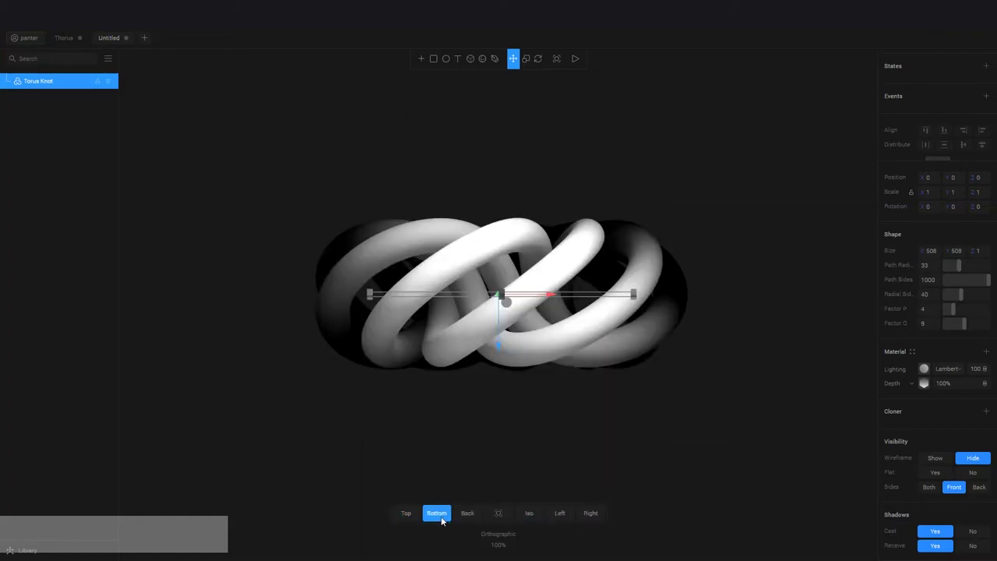
{"action": "left_click", "coordinate": [441, 515]}
{"action": "left_click", "coordinate": [463, 517]}
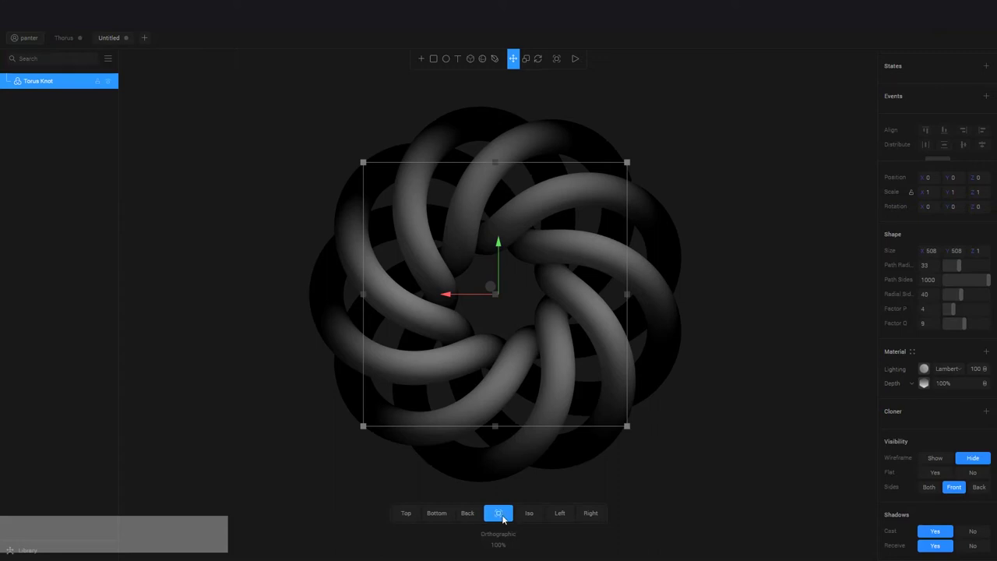
{"action": "left_click", "coordinate": [502, 518]}
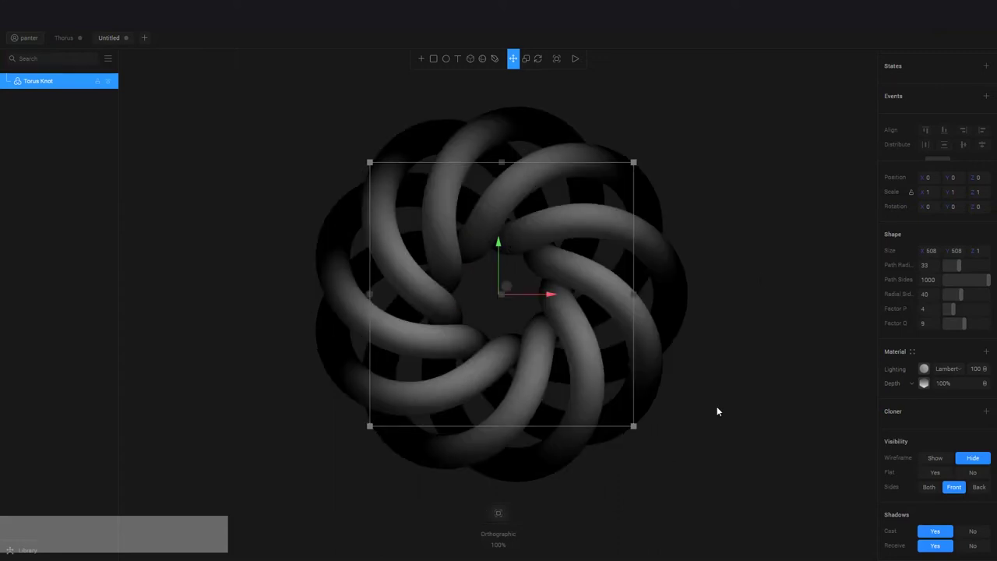
Set the Depth layer's first color to blue #2B99FF and its second color to magenta #DB009D.
{"action": "left_click", "coordinate": [760, 279]}
{"action": "left_click", "coordinate": [639, 289]}
{"action": "left_click", "coordinate": [923, 383]}
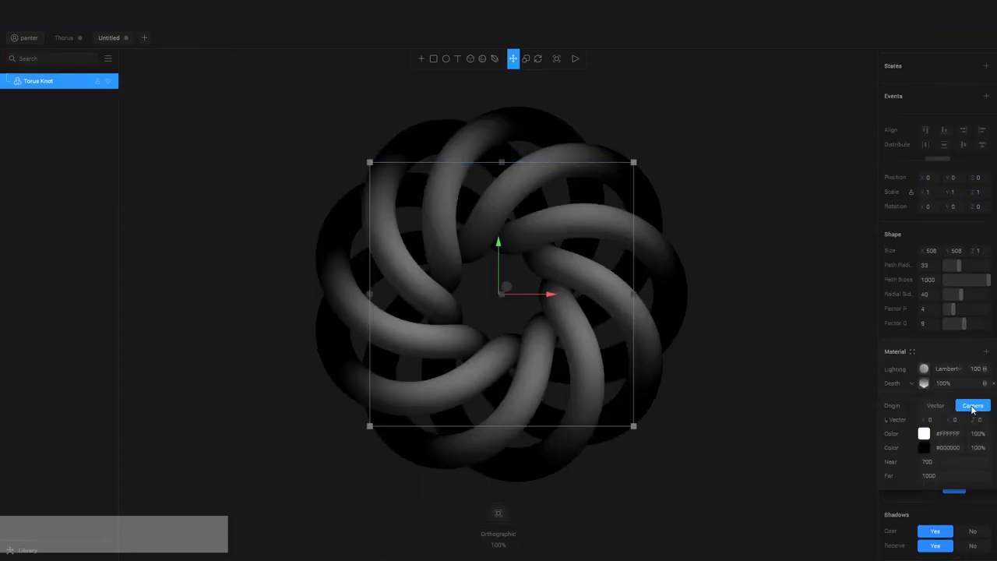
{"action": "left_click", "coordinate": [923, 434]}
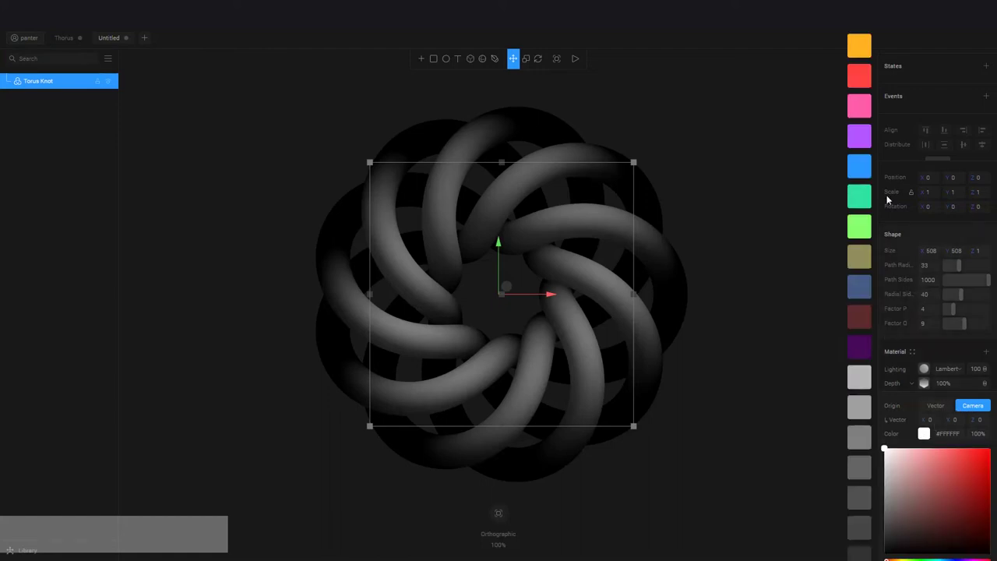
{"action": "left_click", "coordinate": [858, 140]}
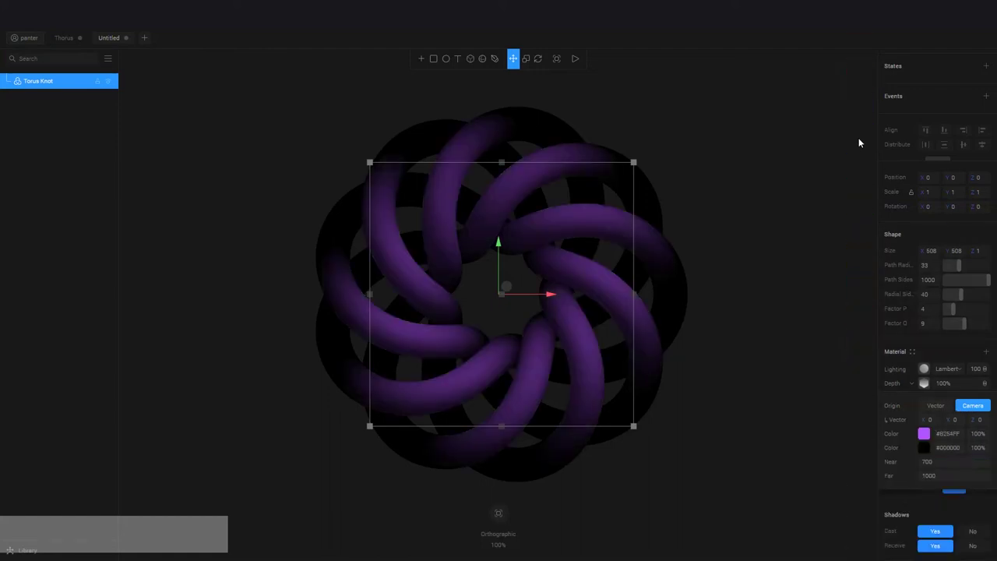
{"action": "left_click", "coordinate": [924, 434]}
{"action": "left_click", "coordinate": [924, 433]}
{"action": "left_click", "coordinate": [922, 448]}
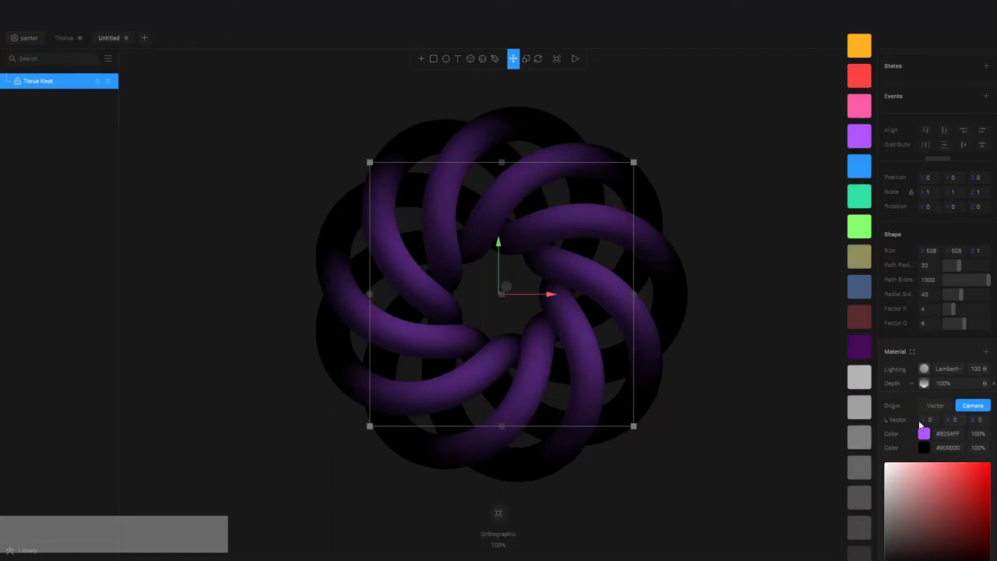
{"action": "left_click", "coordinate": [859, 166]}
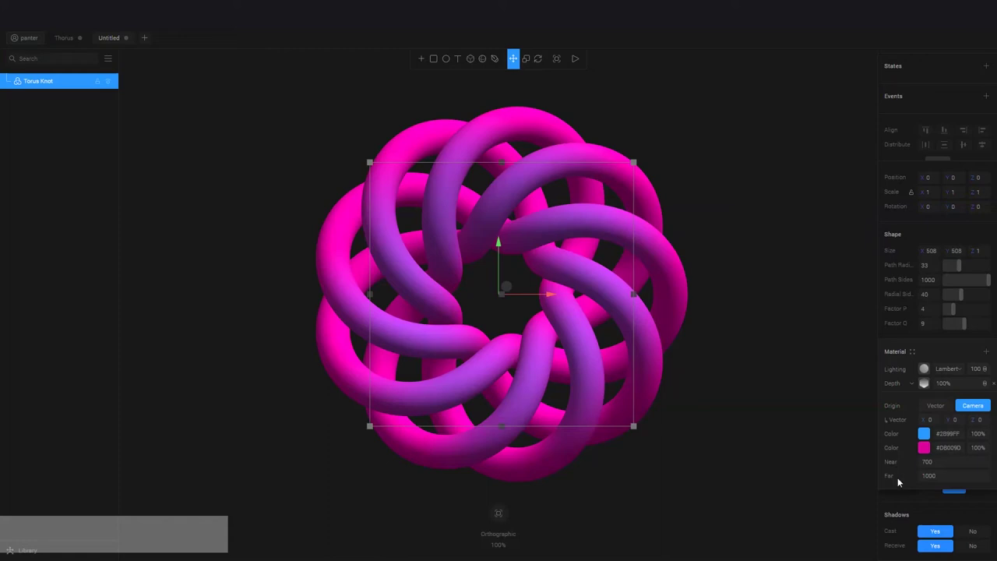
Adjust the Depth layer's range to Near 1091 and Far 897.
{"action": "left_click_drag", "start_coordinate": [921, 462], "coordinate": [714, 462]}
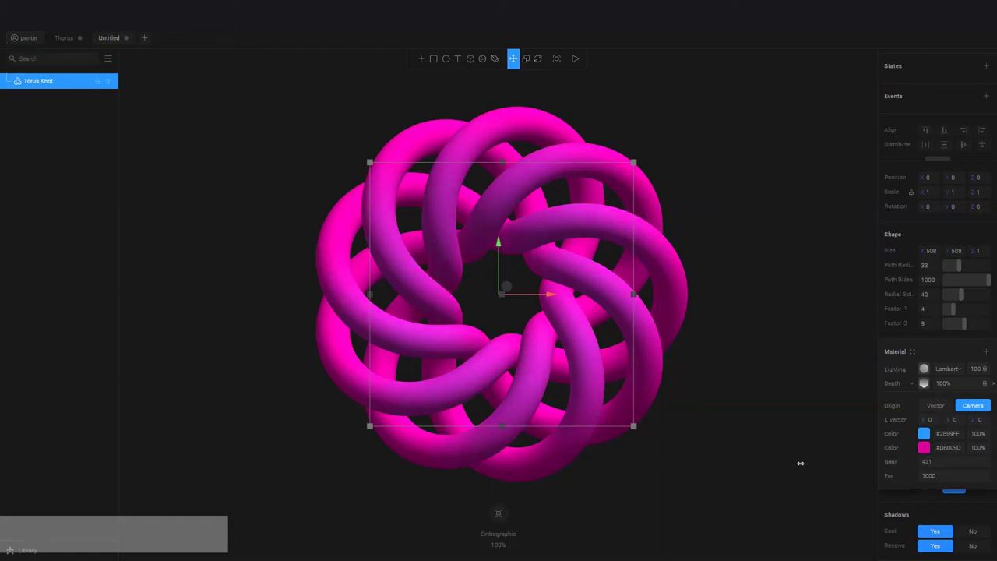
{"action": "mouse_move", "coordinate": [800, 462]}
{"action": "left_mouse_down"}
{"action": "mouse_move", "coordinate": [51, 462]}
{"action": "mouse_move", "coordinate": [125, 463]}
{"action": "left_mouse_up"}
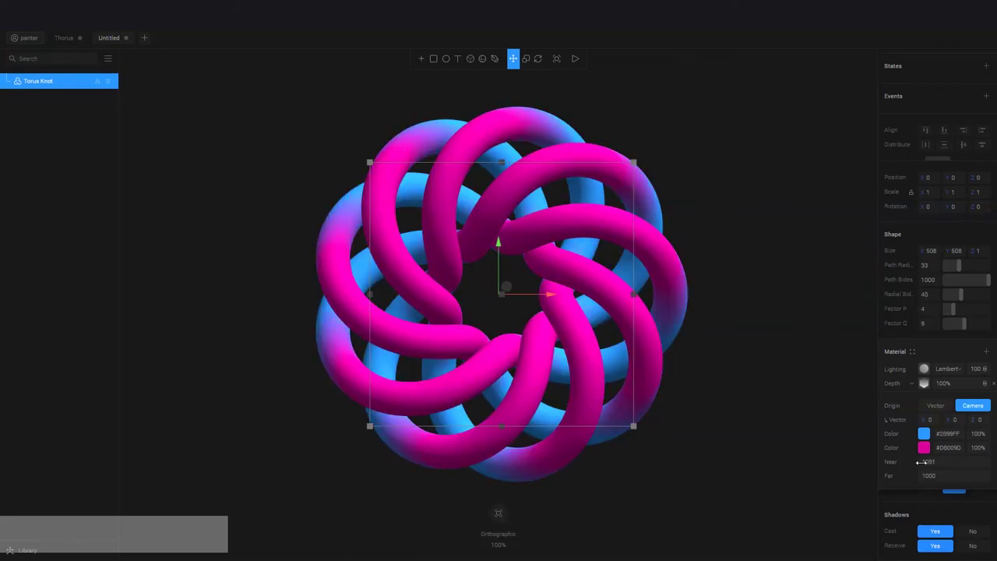
{"action": "mouse_move", "coordinate": [921, 462]}
{"action": "left_mouse_down"}
{"action": "mouse_move", "coordinate": [841, 473]}
{"action": "mouse_move", "coordinate": [861, 473]}
{"action": "left_mouse_up"}
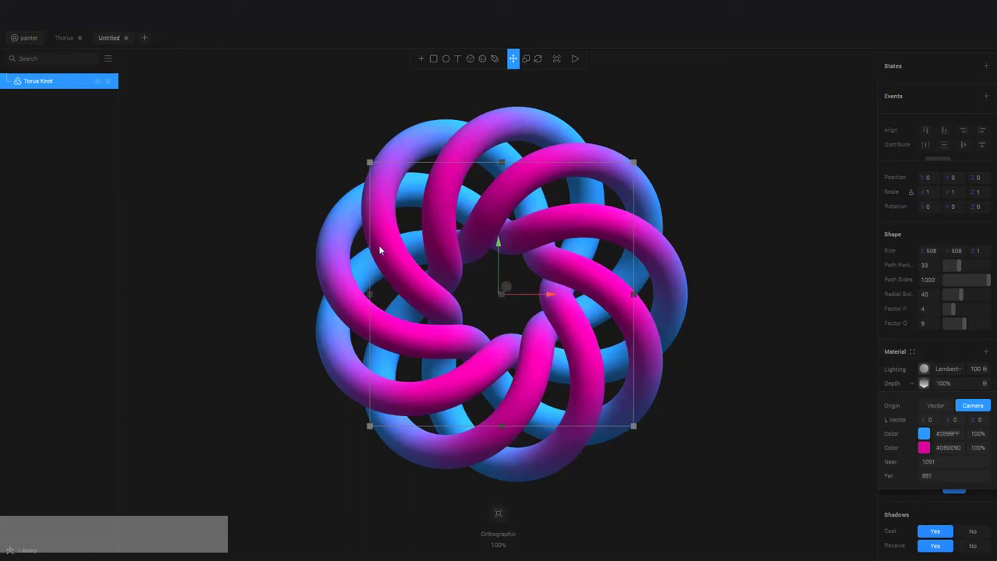
{"action": "left_click", "coordinate": [702, 280]}
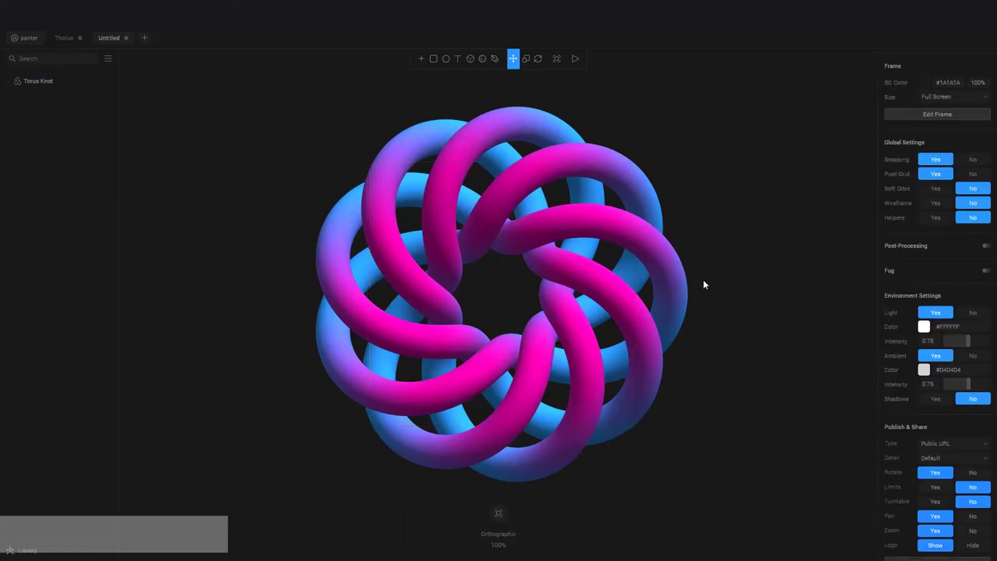
Examine the depth coloring on the torus knot from the side and return to a near-front angle.
{"action": "left_click_drag", "start_coordinate": [692, 323], "coordinate": [612, 312], "text": "alt"}
{"action": "left_click", "coordinate": [483, 233]}
{"action": "left_click", "coordinate": [674, 160]}
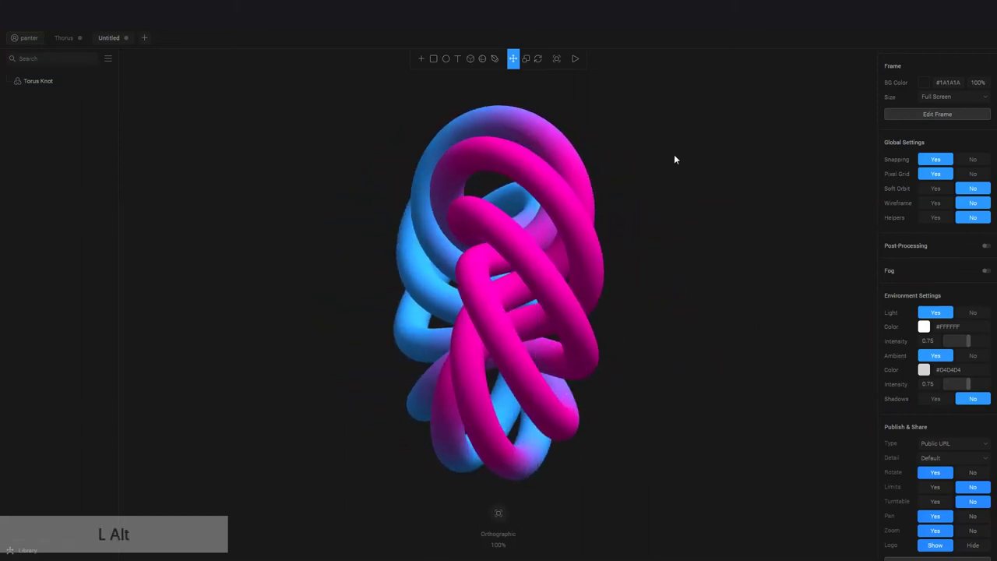
{"action": "left_click", "coordinate": [477, 308]}
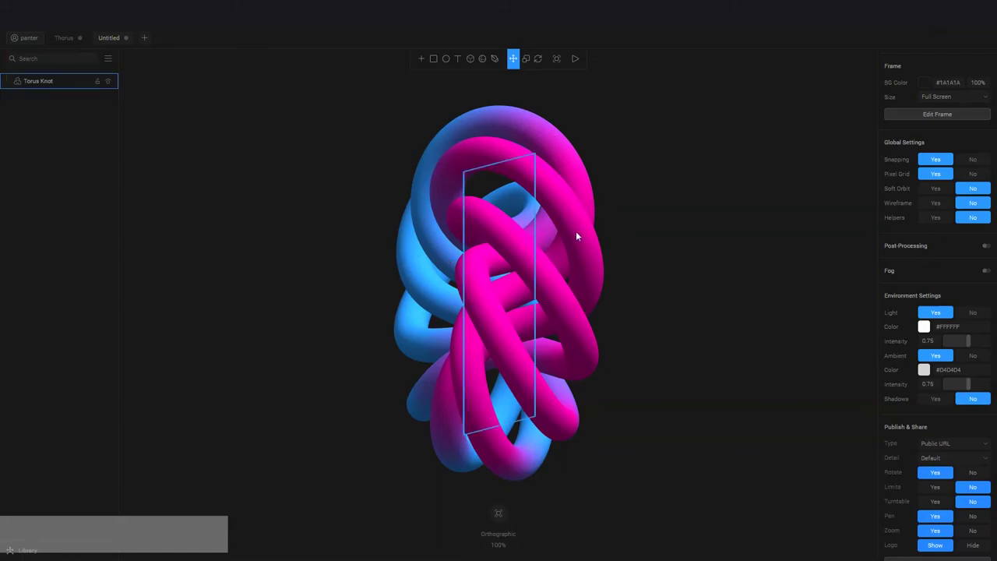
{"action": "left_click", "coordinate": [651, 165]}
{"action": "left_click_drag", "start_coordinate": [650, 147], "coordinate": [726, 206], "text": "alt"}
{"action": "left_click", "coordinate": [450, 332]}
{"action": "left_click", "coordinate": [689, 191]}
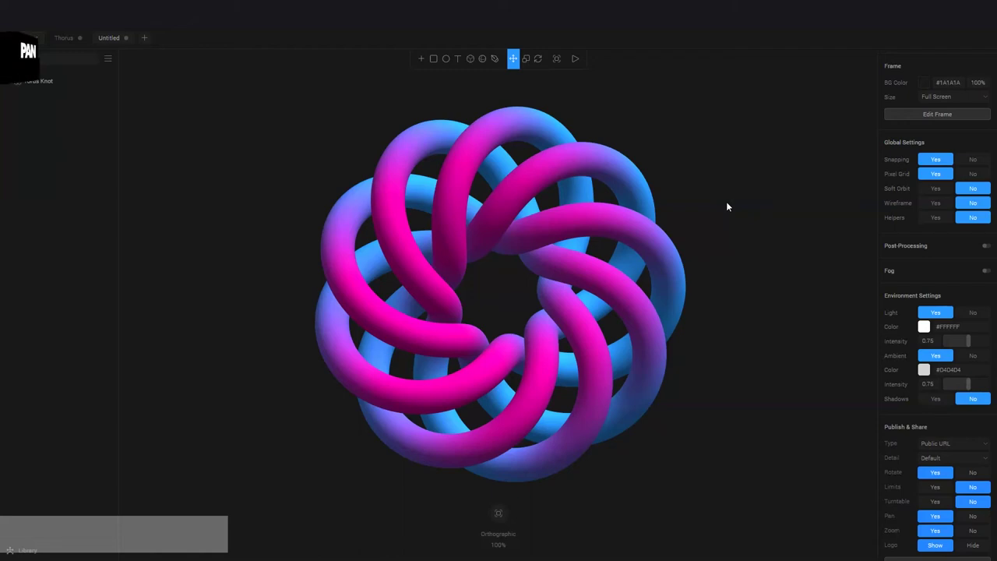
Add a new layer of the Normal type to the torus knot's material, above the Lambert lighting and Depth layers.
{"action": "left_click", "coordinate": [552, 244]}
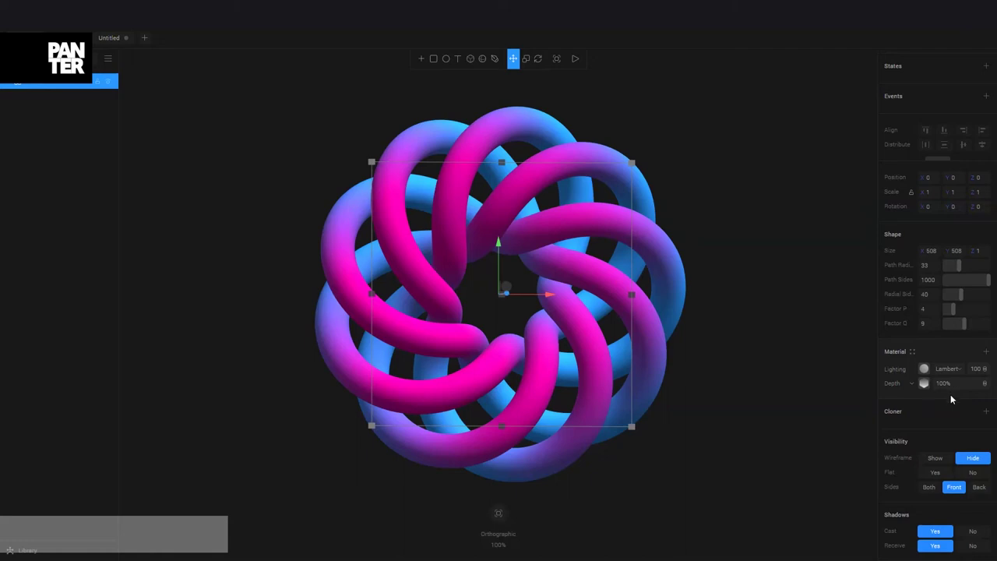
{"action": "left_click", "coordinate": [922, 383]}
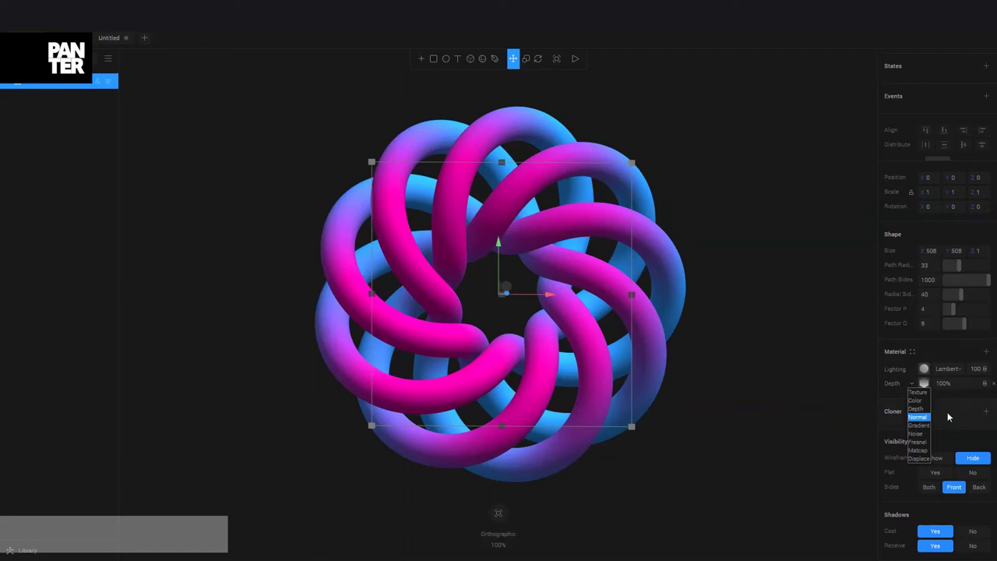
{"action": "left_click", "coordinate": [948, 418]}
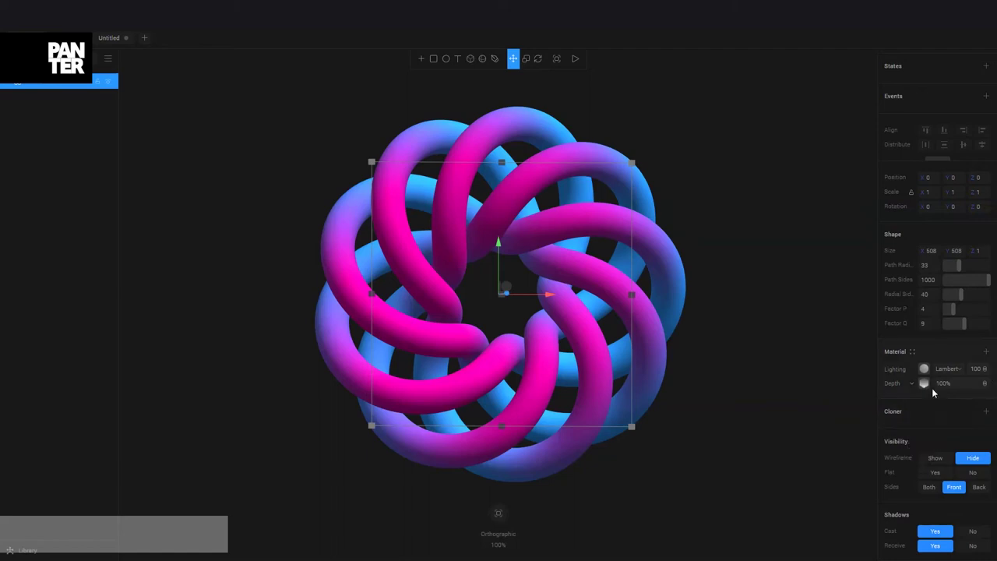
{"action": "left_click", "coordinate": [985, 352]}
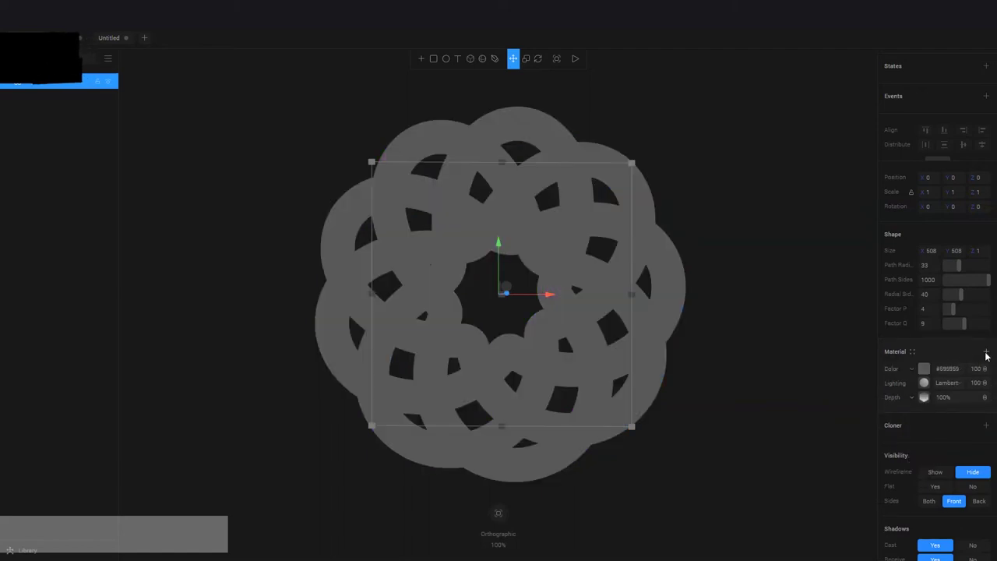
{"action": "left_click", "coordinate": [914, 372]}
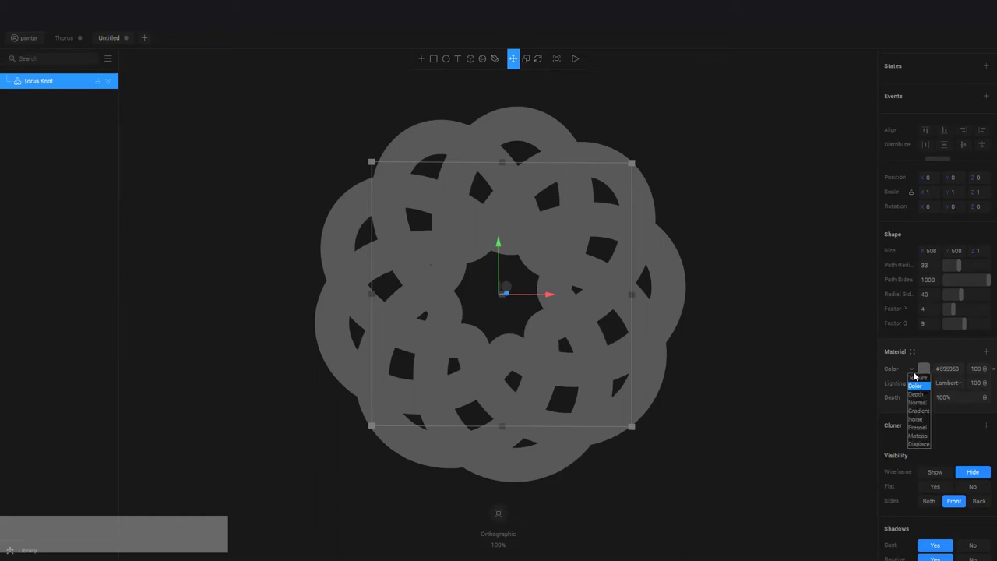
{"action": "left_click", "coordinate": [925, 401]}
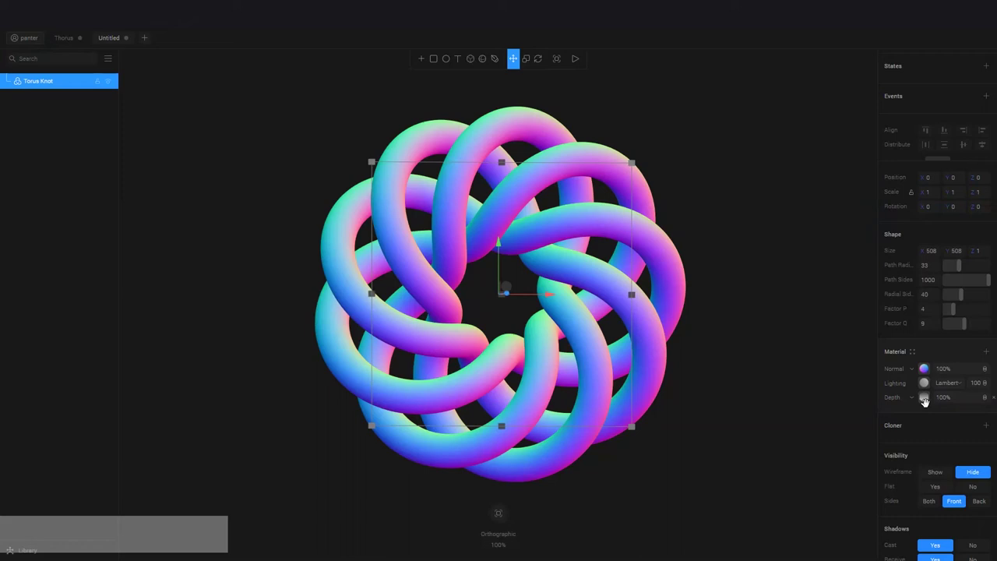
{"action": "left_click", "coordinate": [739, 340]}
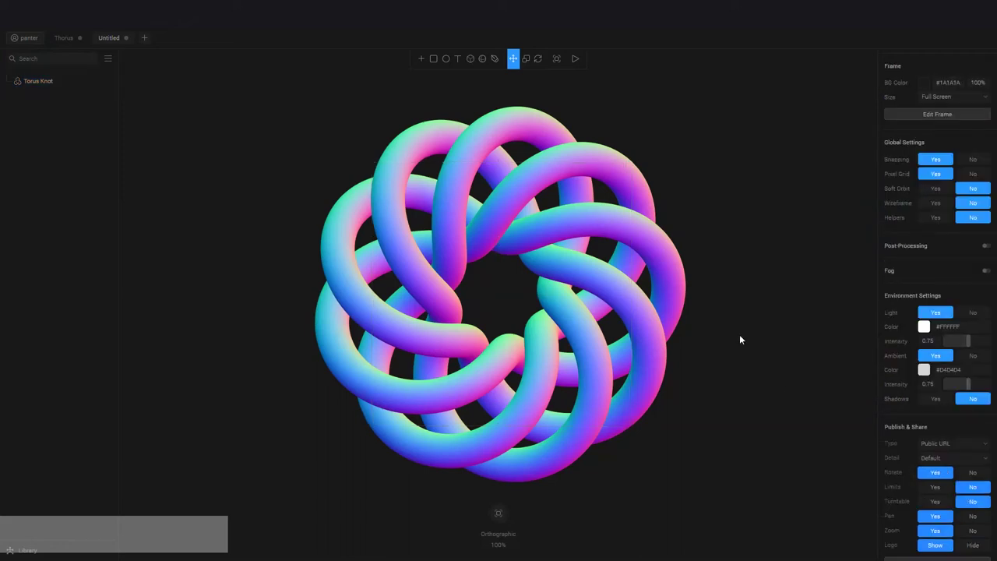
{"action": "mouse_move", "coordinate": [739, 336]}
{"action": "left_mouse_down", "text": "alt"}
{"action": "mouse_move", "coordinate": [726, 331]}
{"action": "mouse_move", "coordinate": [742, 333]}
{"action": "mouse_move", "coordinate": [774, 288]}
{"action": "mouse_move", "coordinate": [787, 311]}
{"action": "mouse_move", "coordinate": [748, 353]}
{"action": "mouse_move", "coordinate": [732, 331]}
{"action": "left_mouse_up", "text": "alt"}
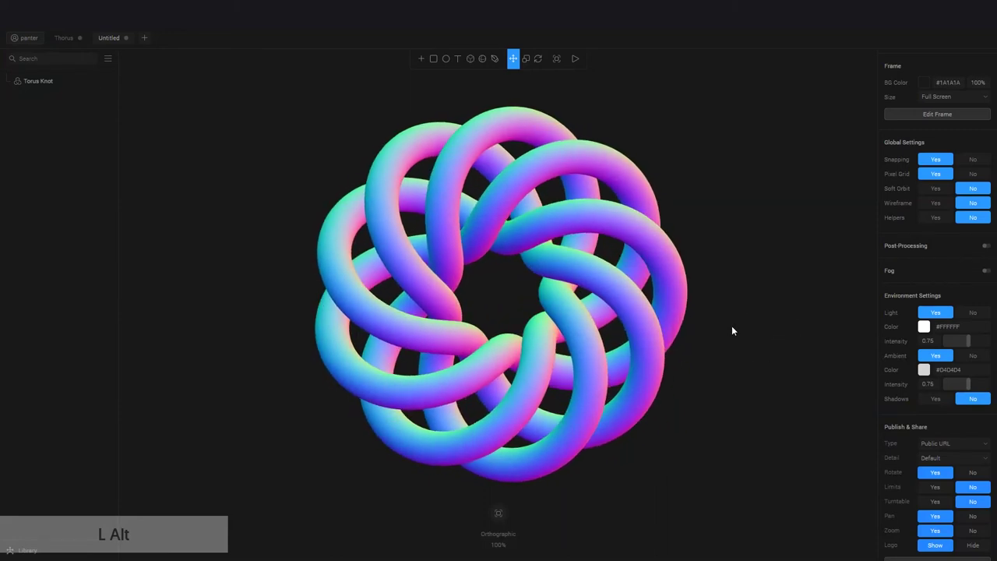
Add a Gradient layer at the top of the torus knot's material.
{"action": "left_click", "coordinate": [671, 311]}
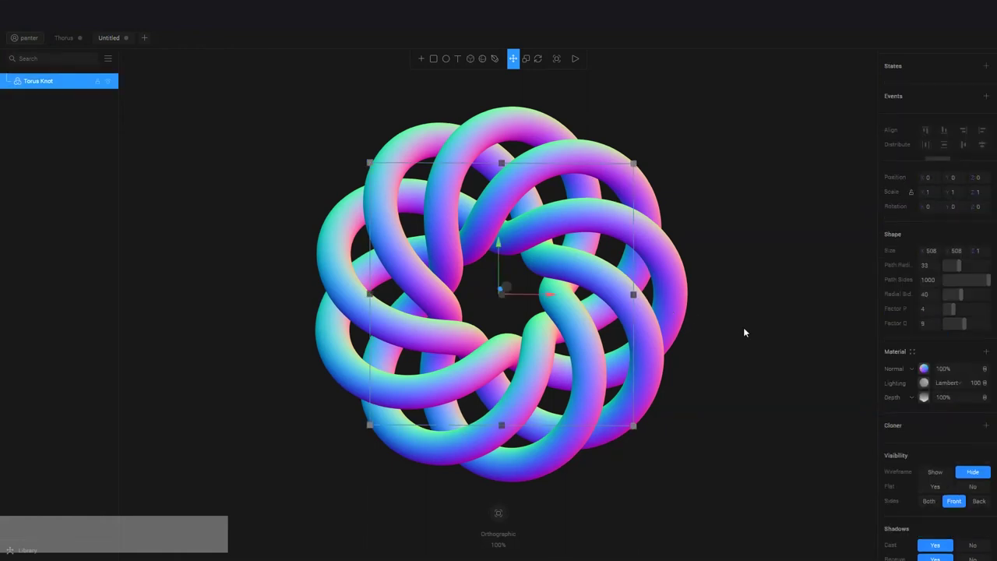
{"action": "left_click", "coordinate": [986, 353]}
{"action": "left_click", "coordinate": [913, 370]}
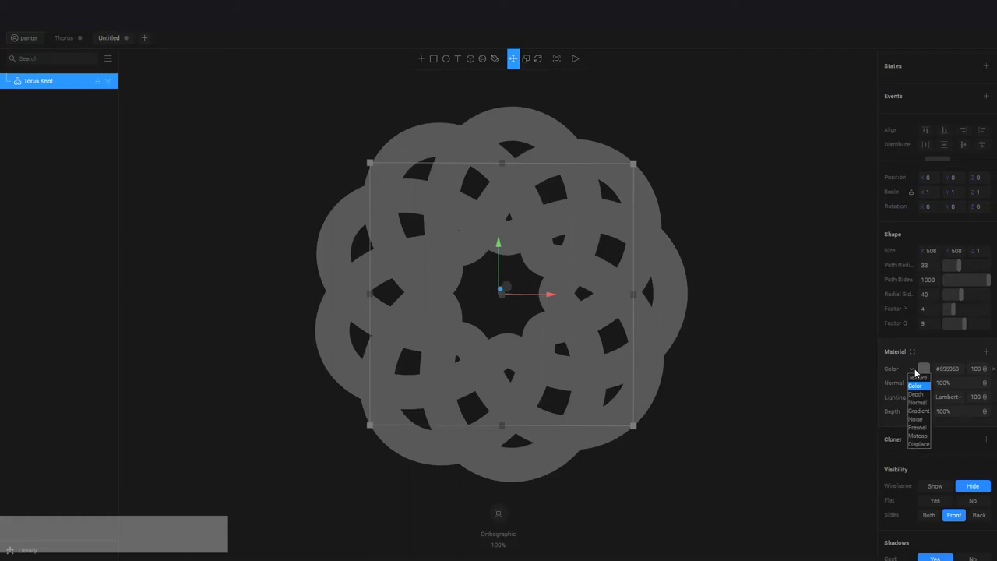
{"action": "left_click", "coordinate": [926, 413]}
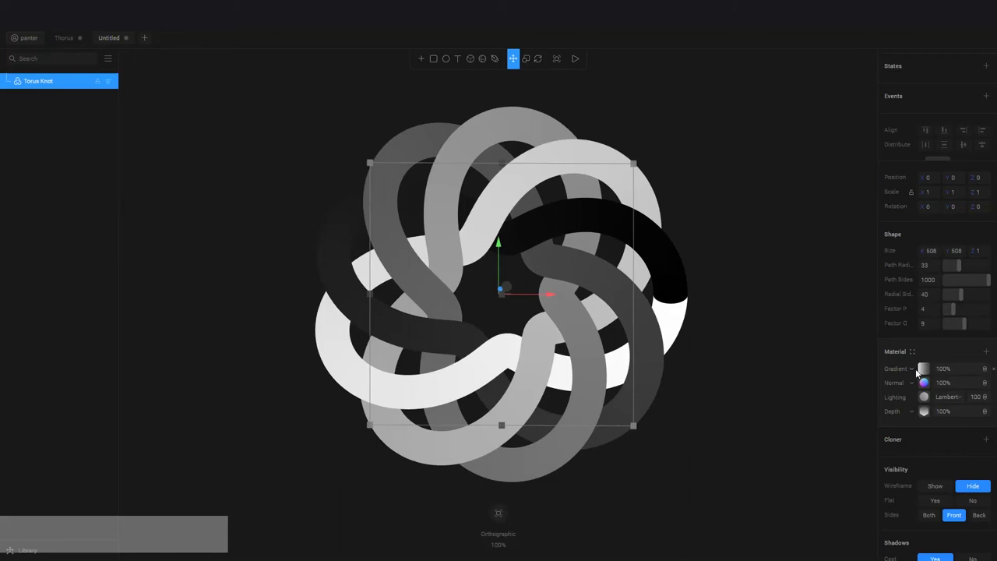
Try the Radial and Polar types on the Gradient layer and shift its black ramp stop to about the middle.
{"action": "left_click", "coordinate": [923, 369]}
{"action": "left_click_drag", "start_coordinate": [919, 420], "coordinate": [956, 420]}
{"action": "left_click", "coordinate": [947, 390]}
{"action": "left_click", "coordinate": [941, 410]}
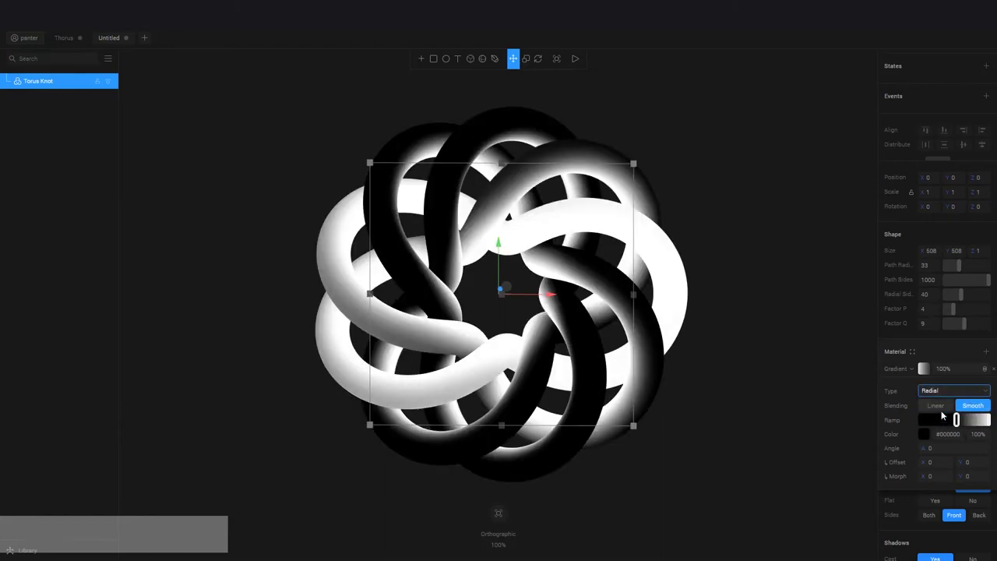
{"action": "left_click", "coordinate": [941, 393]}
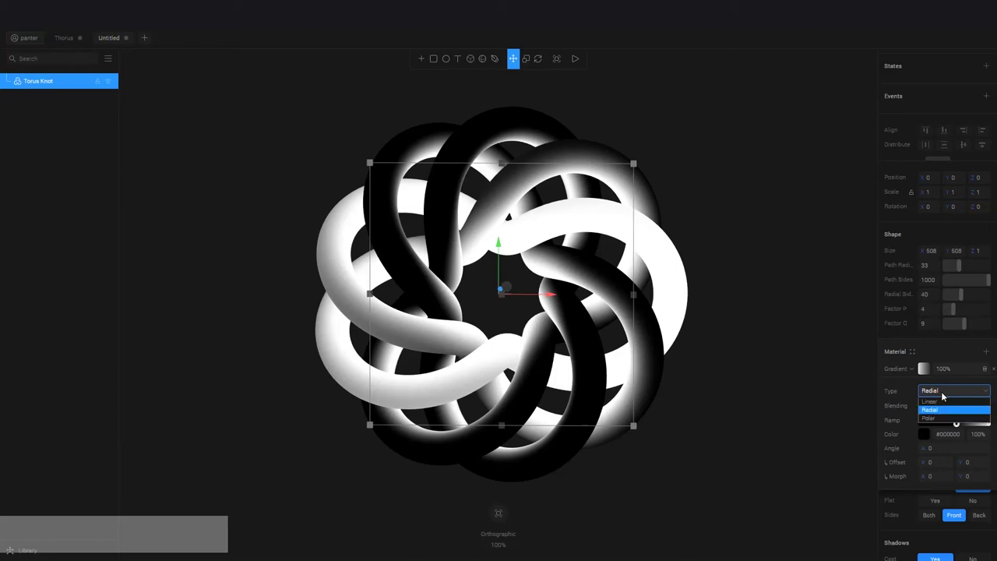
{"action": "left_click", "coordinate": [939, 420]}
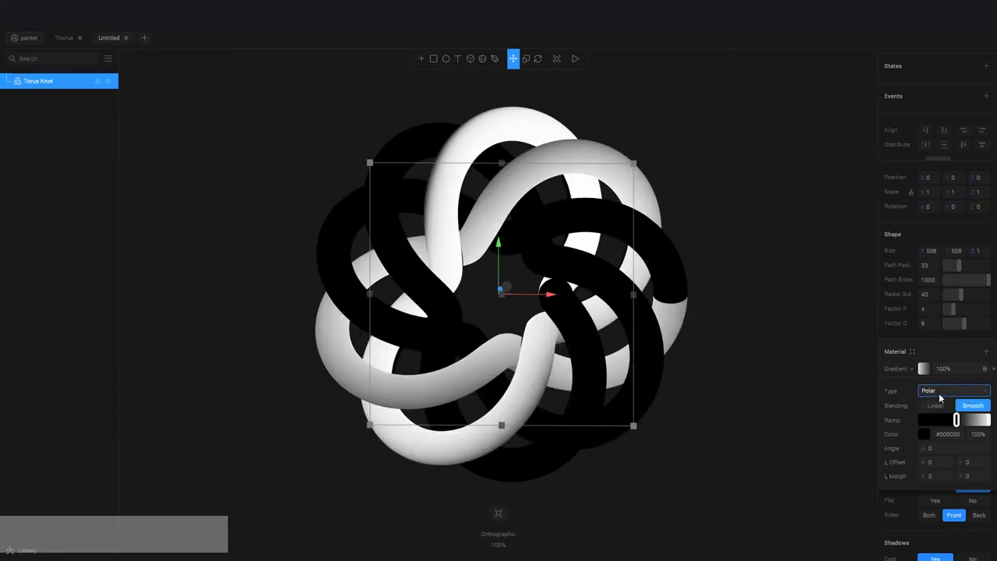
{"action": "mouse_move", "coordinate": [956, 420]}
{"action": "left_mouse_down"}
{"action": "mouse_move", "coordinate": [932, 420]}
{"action": "mouse_move", "coordinate": [950, 420]}
{"action": "left_mouse_up"}
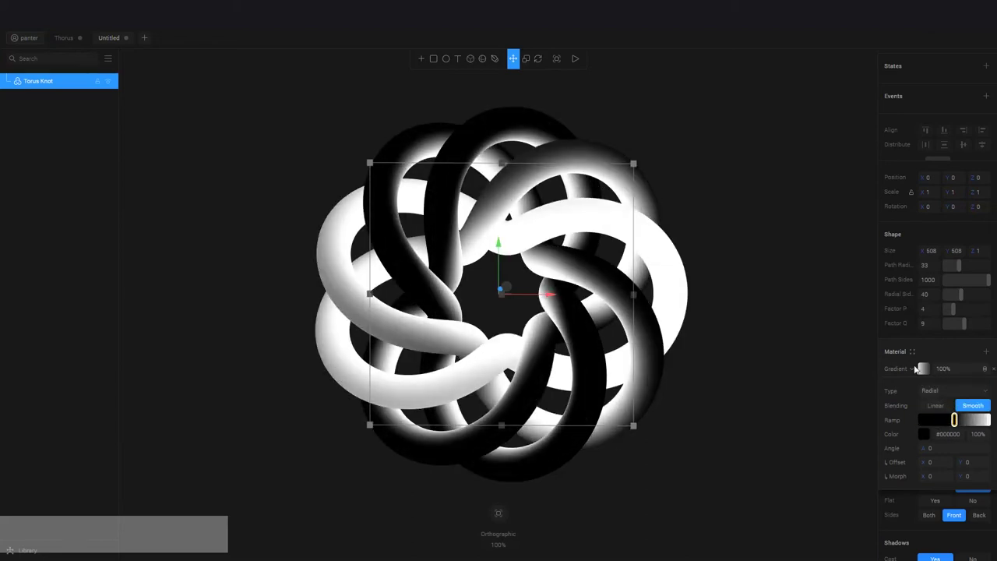
Change the Gradient layer to the Noise type and set its blend mode to Overlay.
{"action": "left_click", "coordinate": [916, 369]}
{"action": "left_click", "coordinate": [924, 419]}
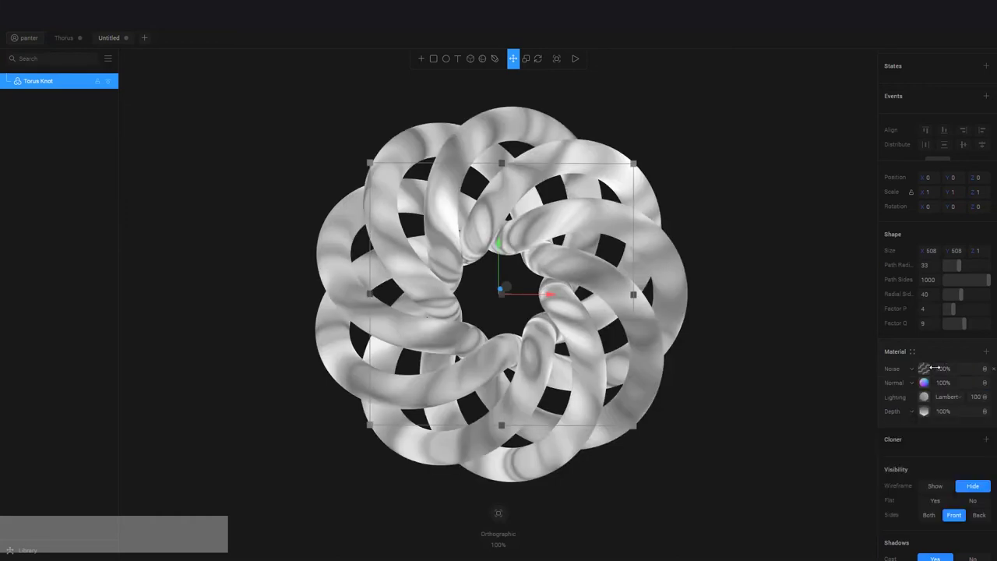
{"action": "mouse_move", "coordinate": [934, 368]}
{"action": "left_mouse_down"}
{"action": "mouse_move", "coordinate": [896, 368]}
{"action": "mouse_move", "coordinate": [948, 366]}
{"action": "left_mouse_up"}
{"action": "left_click", "coordinate": [984, 369]}
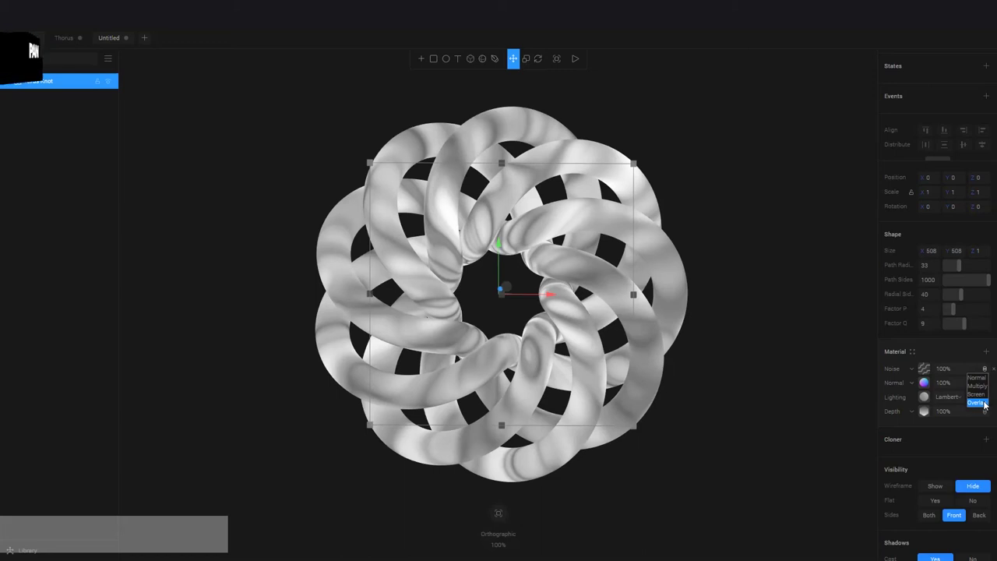
{"action": "left_click", "coordinate": [983, 402]}
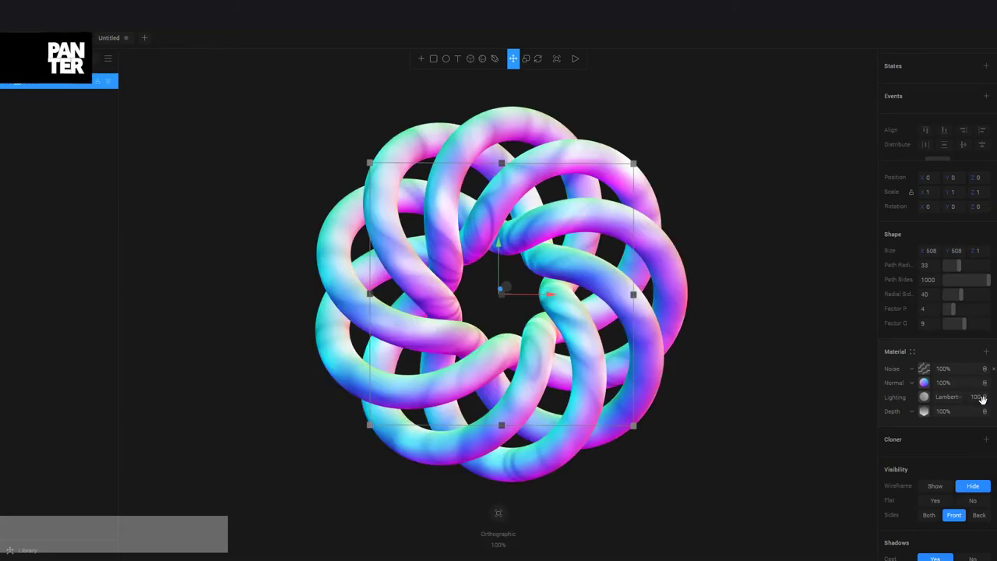
{"action": "left_click", "coordinate": [984, 382]}
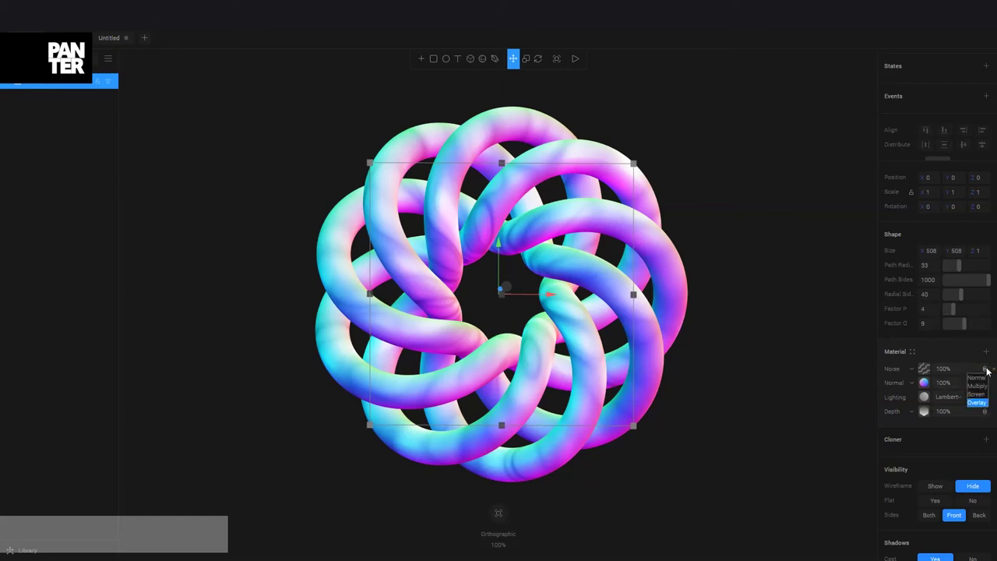
{"action": "left_click", "coordinate": [984, 397]}
Add a Fresnel layer at the top of the torus knot's material and remove the Noise layer.
{"action": "left_click", "coordinate": [986, 351]}
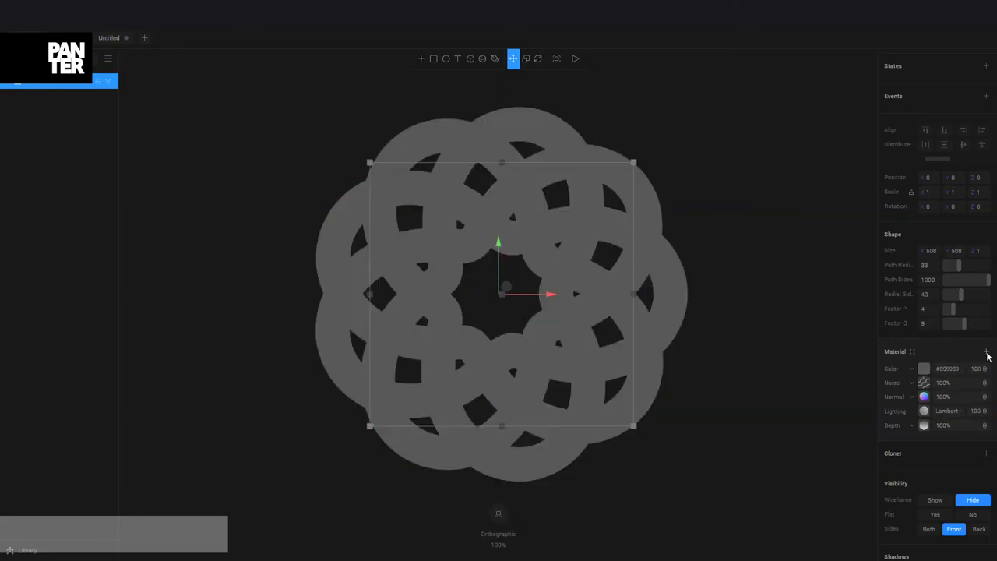
{"action": "left_click", "coordinate": [912, 369]}
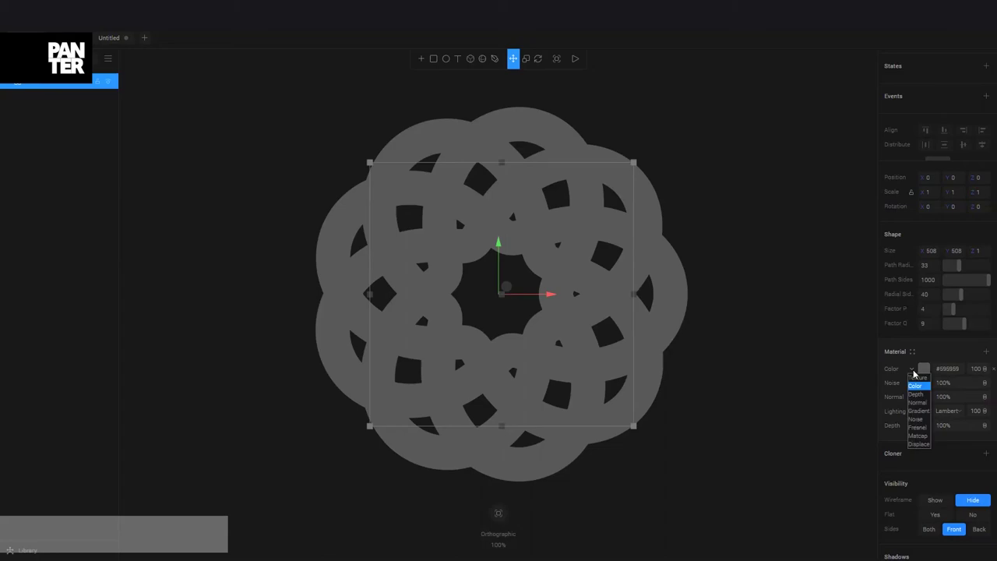
{"action": "left_click", "coordinate": [921, 427]}
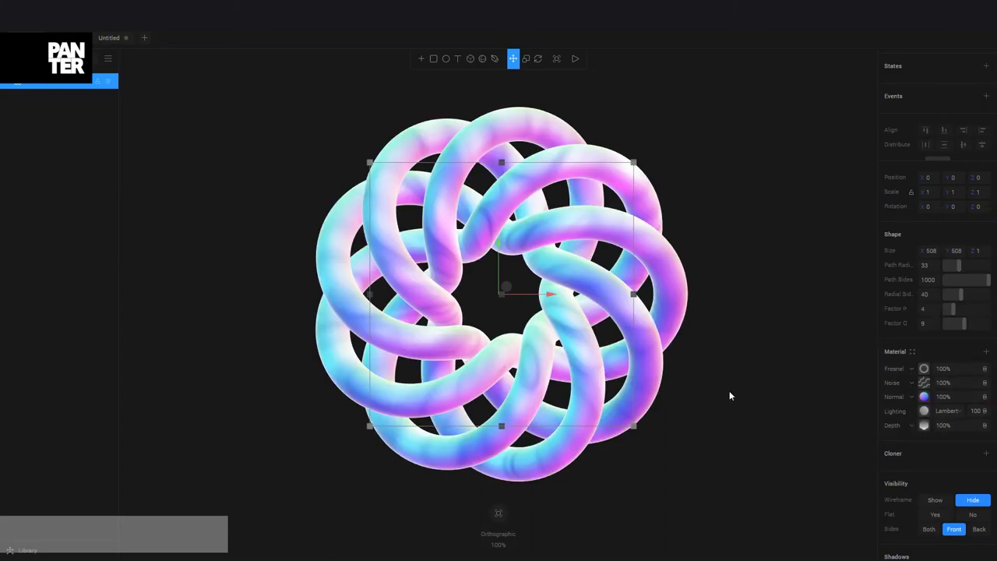
{"action": "left_click_drag", "start_coordinate": [728, 396], "coordinate": [909, 390], "text": "alt"}
{"action": "left_click", "coordinate": [987, 383]}
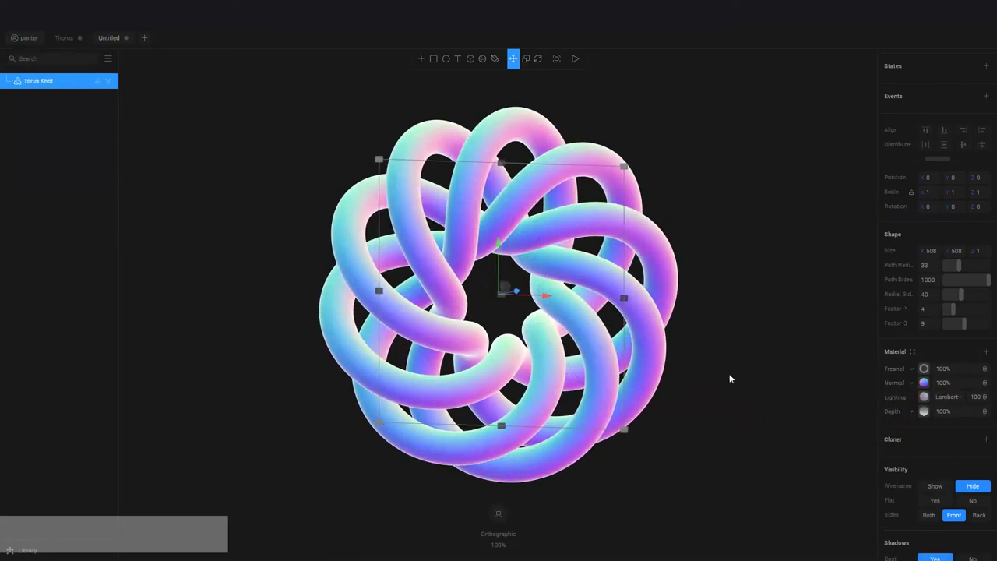
{"action": "left_click_drag", "start_coordinate": [729, 378], "coordinate": [693, 327], "text": "alt"}
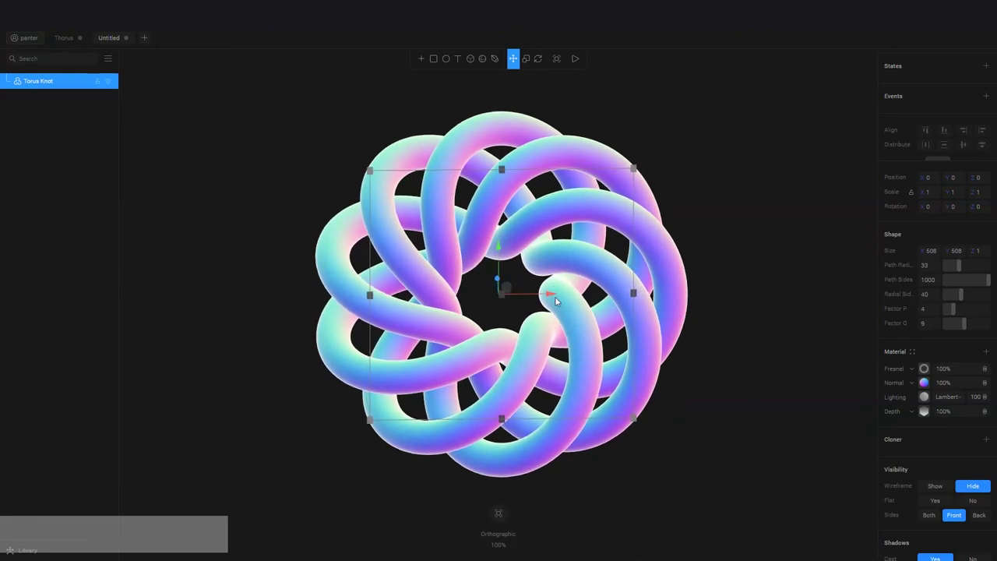
Adjust the Fresnel layer to a bias of -0.10 and a scale of 0.85.
{"action": "left_click", "coordinate": [924, 369]}
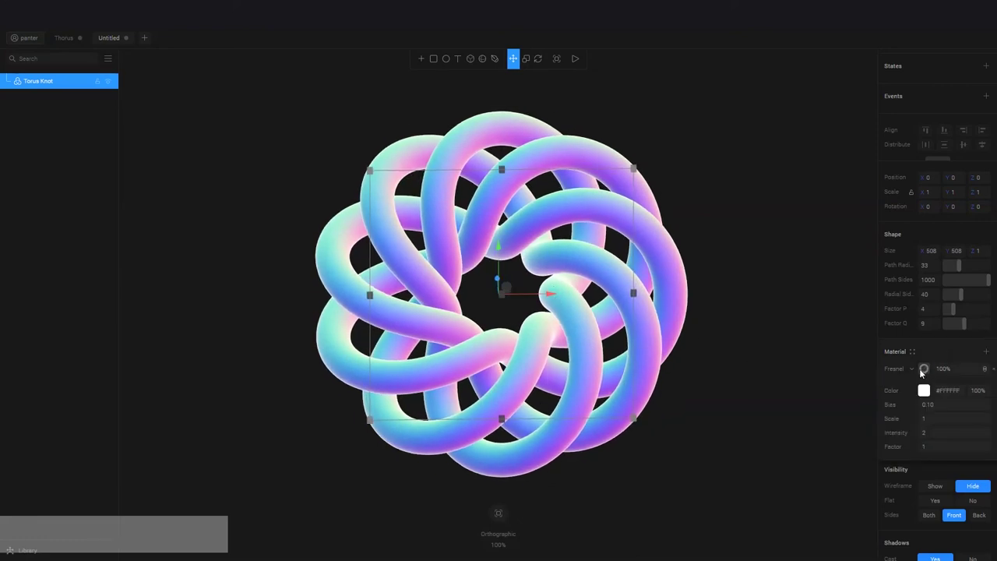
{"action": "left_click_drag", "start_coordinate": [921, 406], "coordinate": [842, 407]}
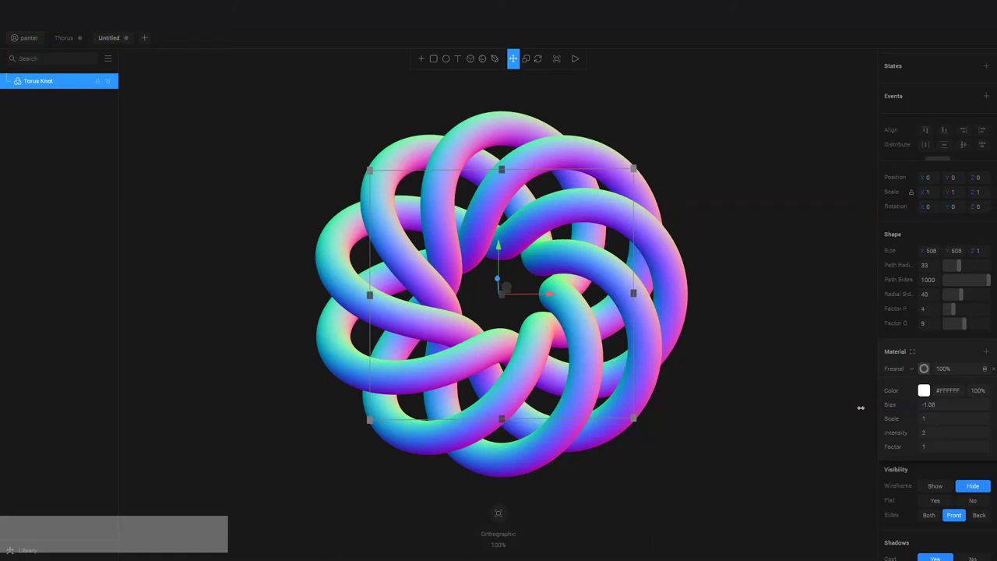
{"action": "mouse_move", "coordinate": [860, 407]}
{"action": "left_mouse_down"}
{"action": "mouse_move", "coordinate": [913, 408]}
{"action": "mouse_move", "coordinate": [910, 418]}
{"action": "left_mouse_up"}
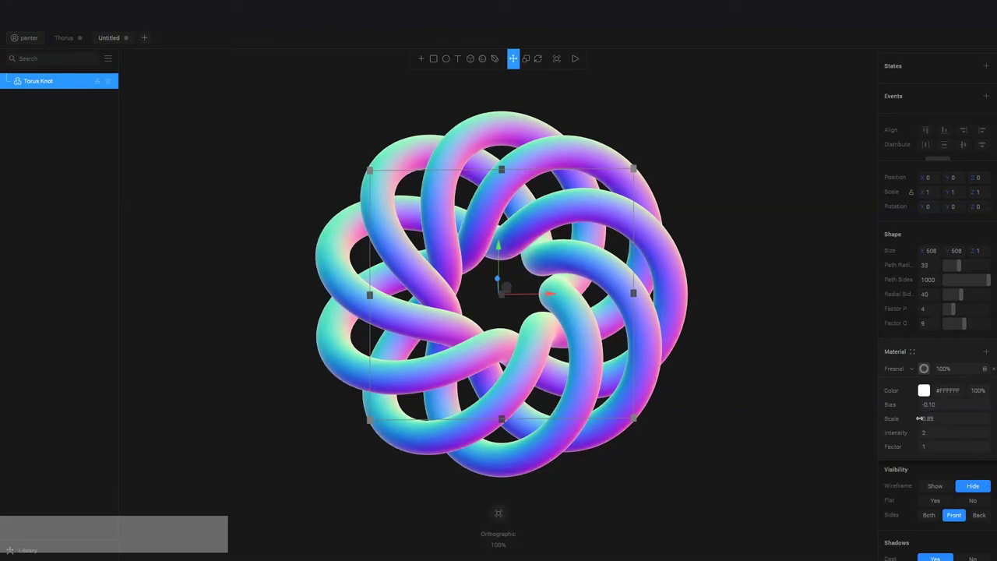
{"action": "left_click", "coordinate": [824, 354]}
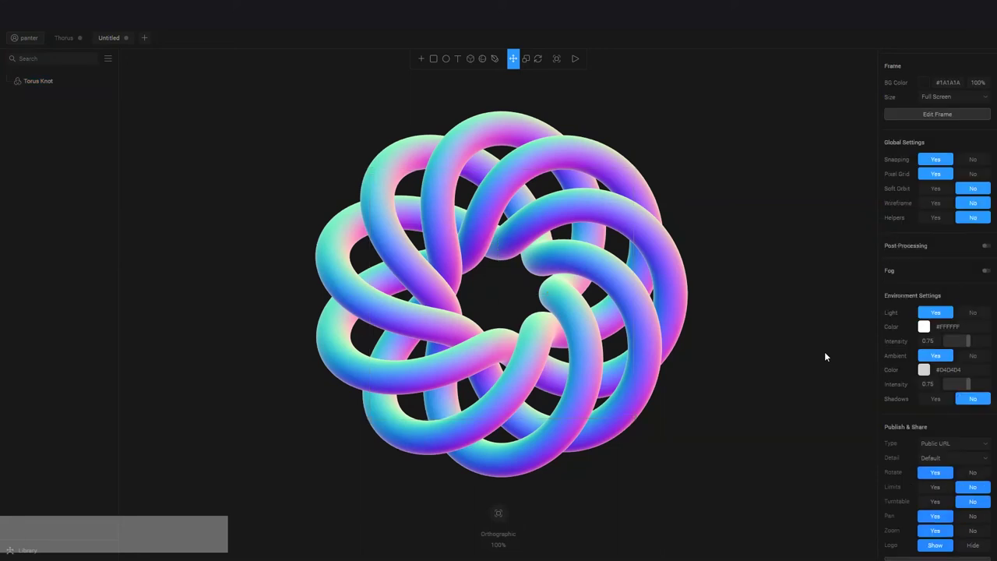
Add a Matcap layer above the Fresnel layer in the torus knot's material.
{"action": "left_click", "coordinate": [658, 337]}
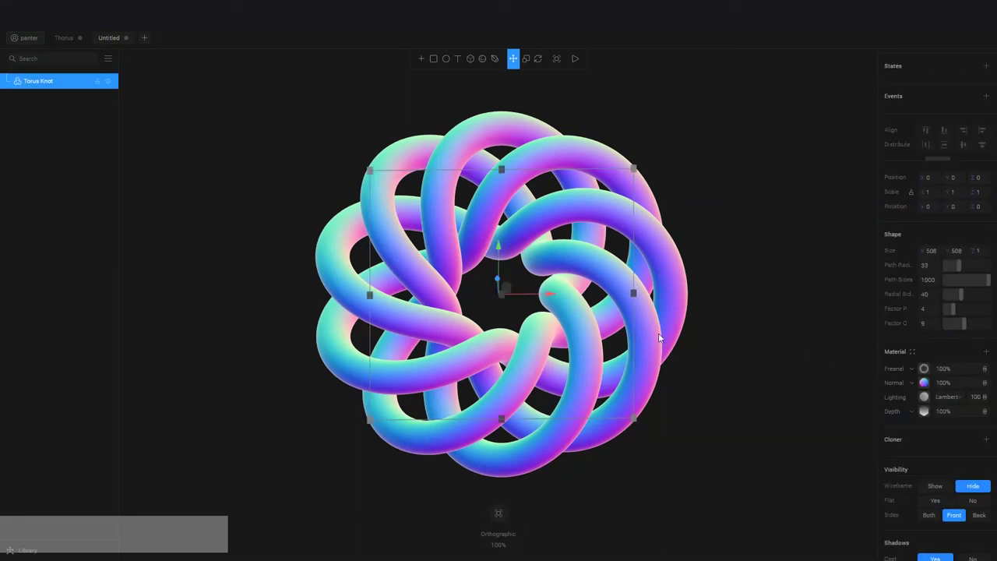
{"action": "left_click", "coordinate": [986, 353]}
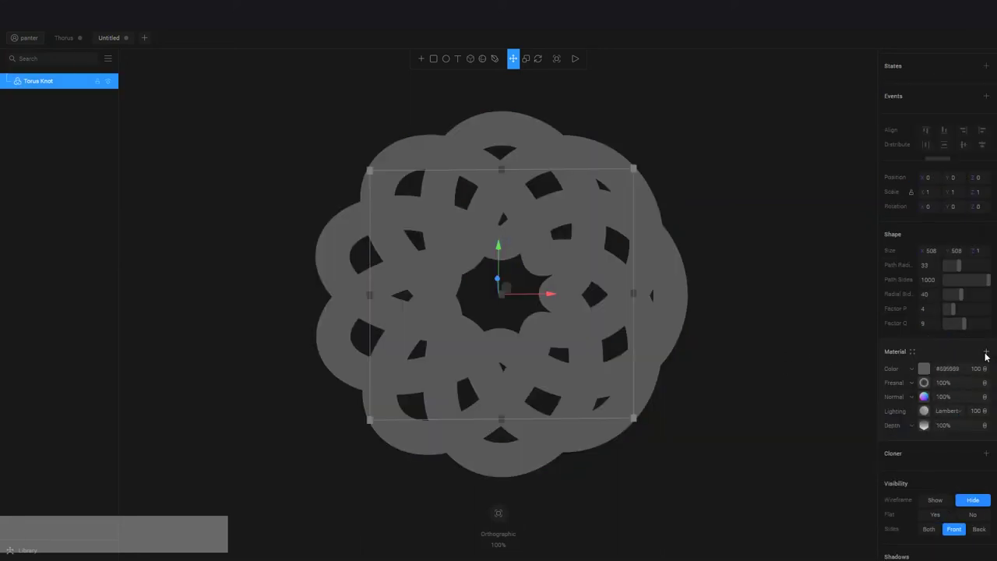
{"action": "left_click", "coordinate": [911, 370]}
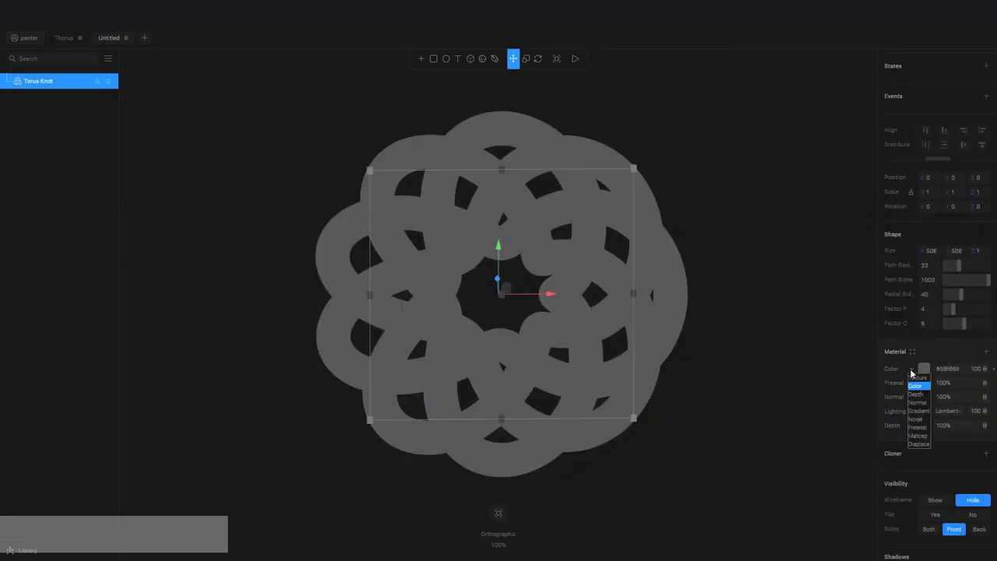
{"action": "left_click", "coordinate": [918, 435]}
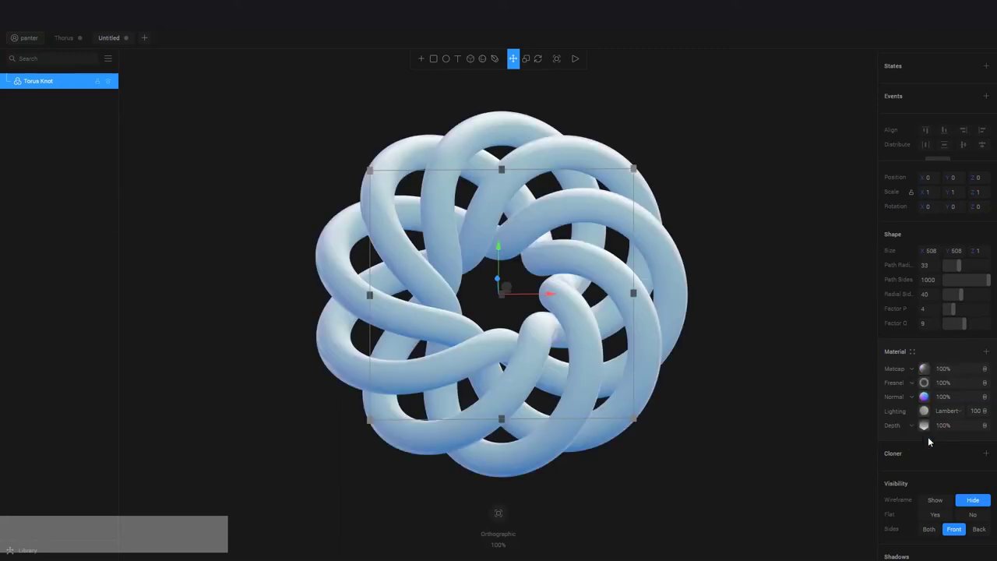
{"action": "left_click_drag", "start_coordinate": [927, 436], "coordinate": [931, 367], "text": "alt"}
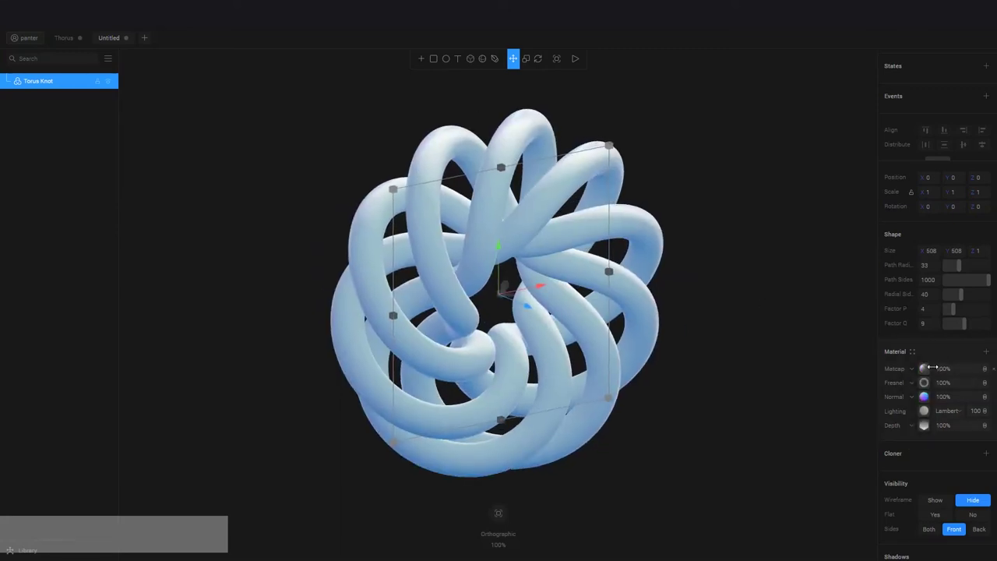
Apply the gold preset image to the Matcap layer and view the torus knot from near the front.
{"action": "left_click", "coordinate": [924, 369]}
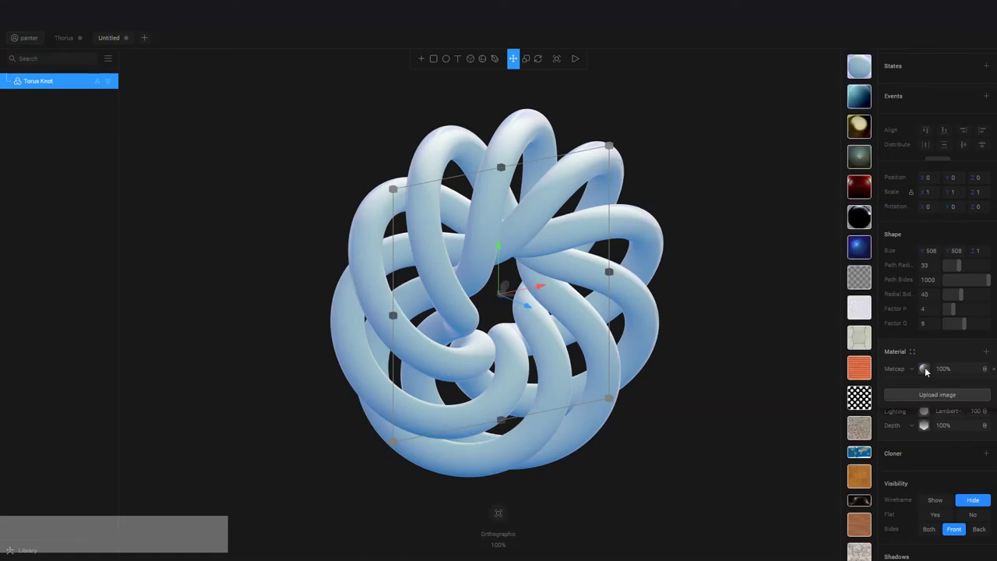
{"action": "left_click", "coordinate": [859, 127]}
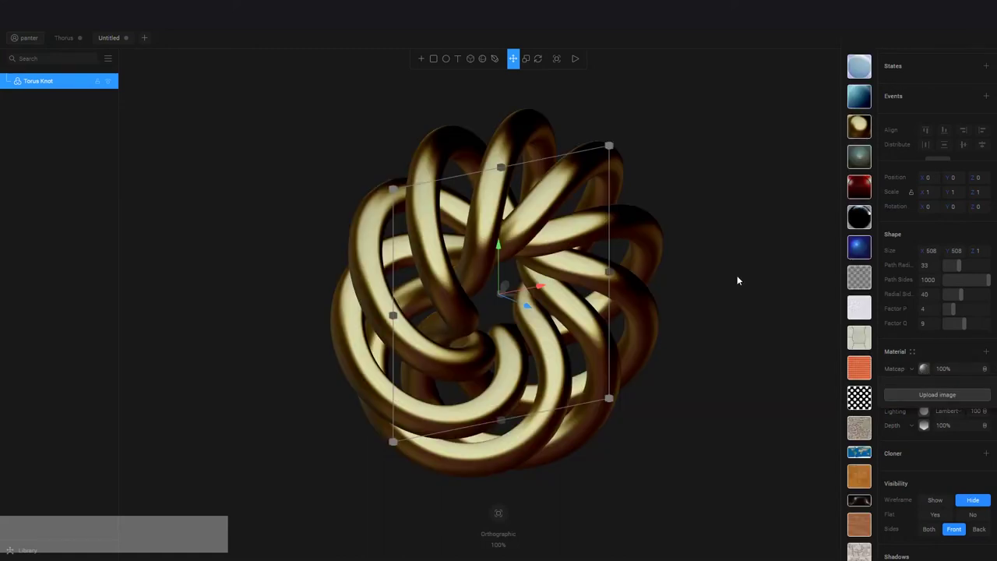
{"action": "left_click", "coordinate": [735, 277]}
{"action": "left_click_drag", "start_coordinate": [713, 305], "coordinate": [703, 275], "text": "alt"}
{"action": "left_click", "coordinate": [619, 295]}
Try the blue matcap preset and replace it with the glossy black preset image.
{"action": "left_click", "coordinate": [924, 368]}
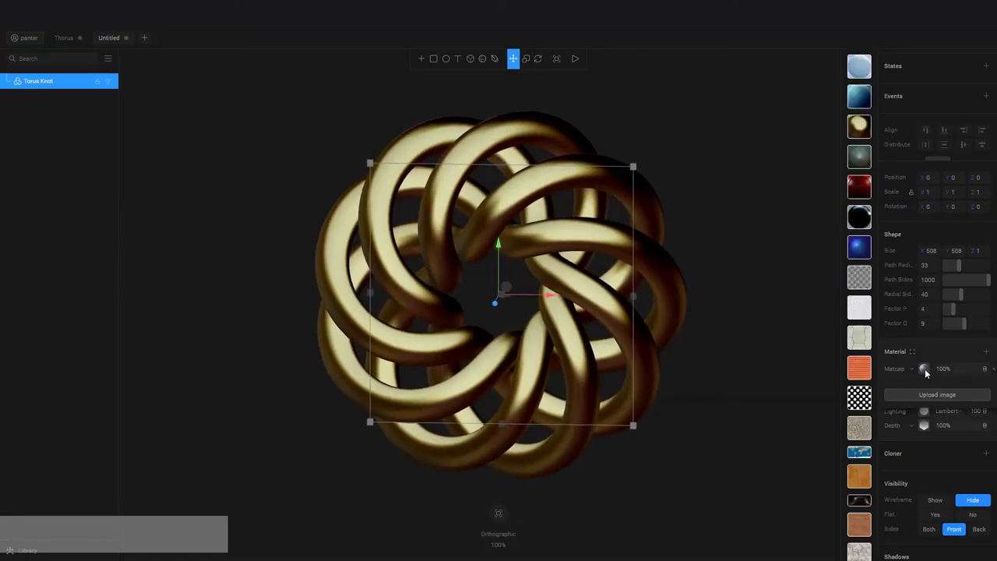
{"action": "left_click", "coordinate": [857, 249]}
{"action": "left_click", "coordinate": [860, 217]}
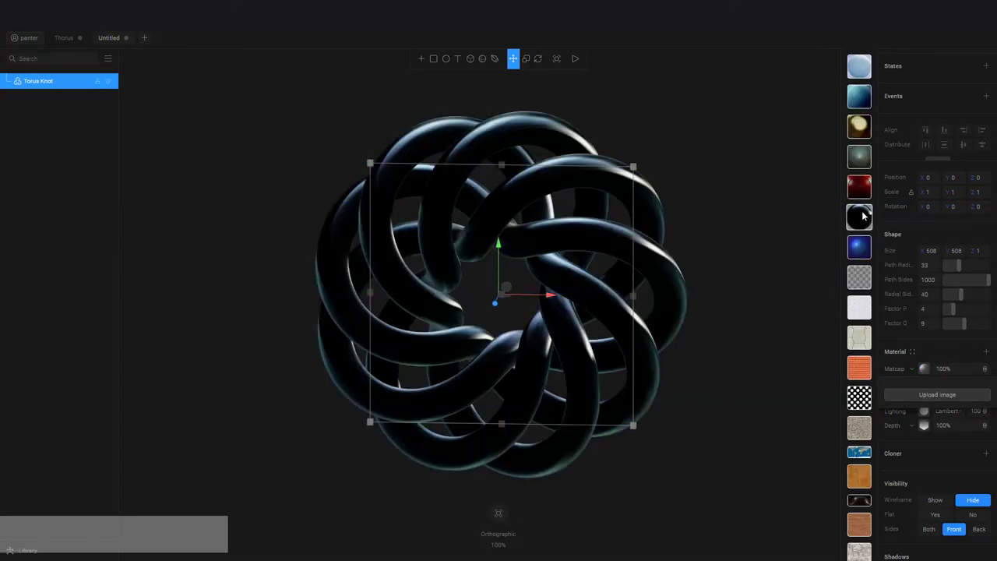
{"action": "mouse_move", "coordinate": [758, 252]}
{"action": "left_mouse_down", "text": "alt"}
{"action": "mouse_move", "coordinate": [698, 267]}
{"action": "mouse_move", "coordinate": [714, 298]}
{"action": "mouse_move", "coordinate": [767, 282]}
{"action": "mouse_move", "coordinate": [781, 256]}
{"action": "mouse_move", "coordinate": [772, 234]}
{"action": "mouse_move", "coordinate": [739, 263]}
{"action": "mouse_move", "coordinate": [716, 242]}
{"action": "mouse_move", "coordinate": [746, 268]}
{"action": "mouse_move", "coordinate": [772, 263]}
{"action": "mouse_move", "coordinate": [756, 260]}
{"action": "left_mouse_up", "text": "alt"}
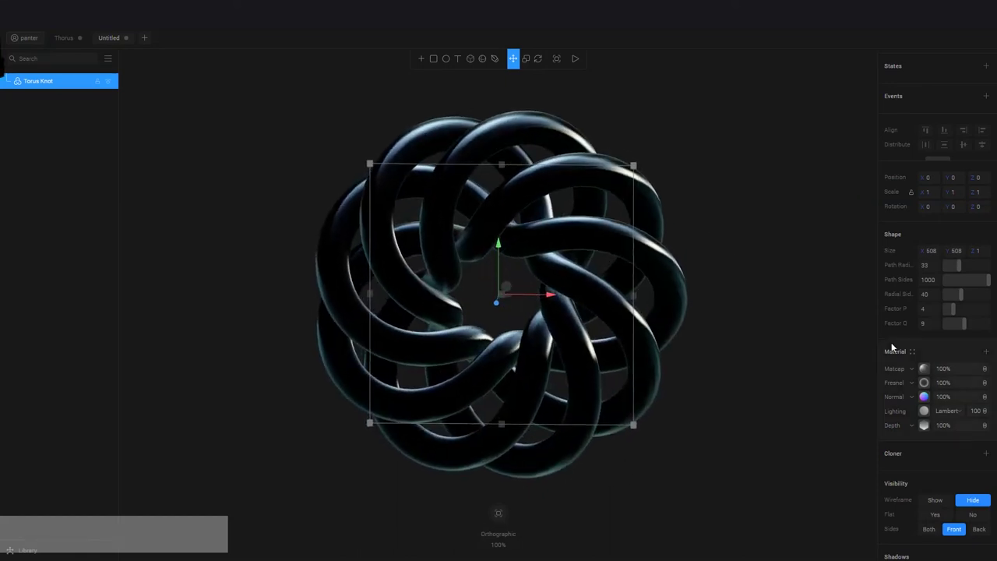
Browse the remaining preset matcap images and examine the glossy black torus knot up close.
{"action": "left_click", "coordinate": [924, 369]}
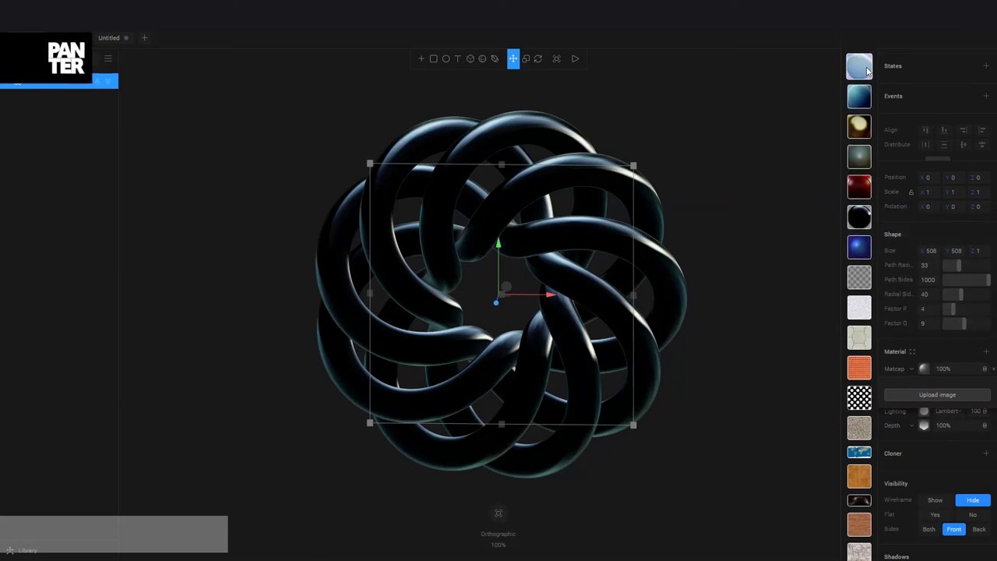
{"action": "scroll", "coordinate": [860, 405], "scroll_direction": "down", "scroll_amount": 2}
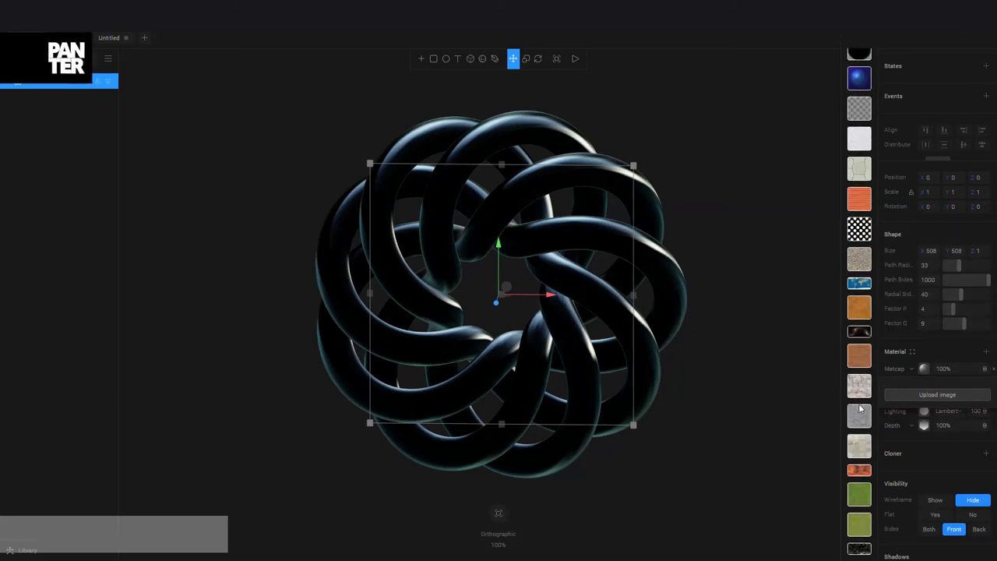
{"action": "scroll", "coordinate": [860, 374], "scroll_direction": "up", "scroll_amount": 2}
{"action": "scroll", "coordinate": [839, 270], "scroll_direction": "up", "scroll_amount": 3}
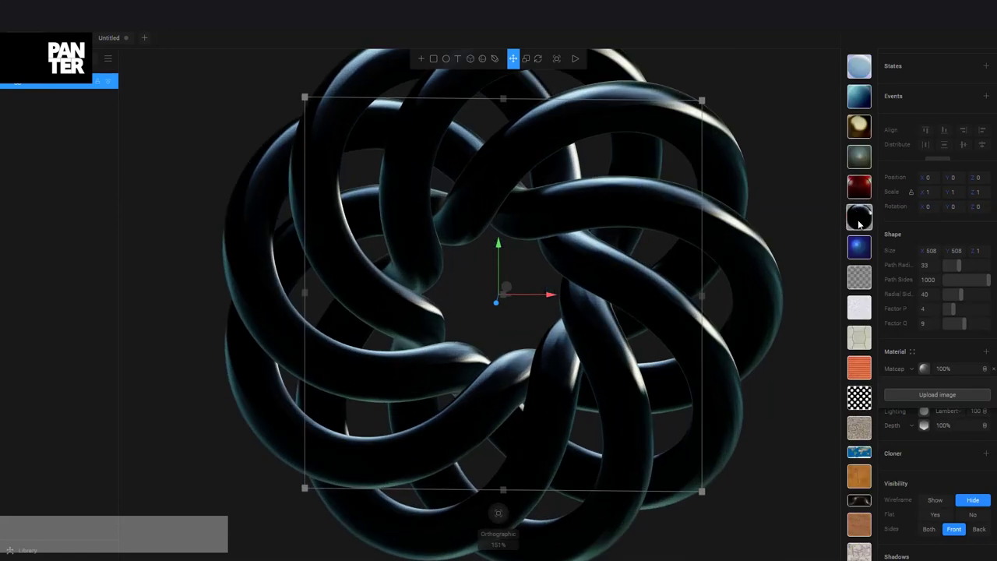
{"action": "left_click", "coordinate": [784, 214]}
{"action": "scroll", "coordinate": [783, 215], "scroll_direction": "down", "scroll_amount": 2, "text": "alt"}
{"action": "left_click_drag", "start_coordinate": [783, 215], "coordinate": [742, 272]}
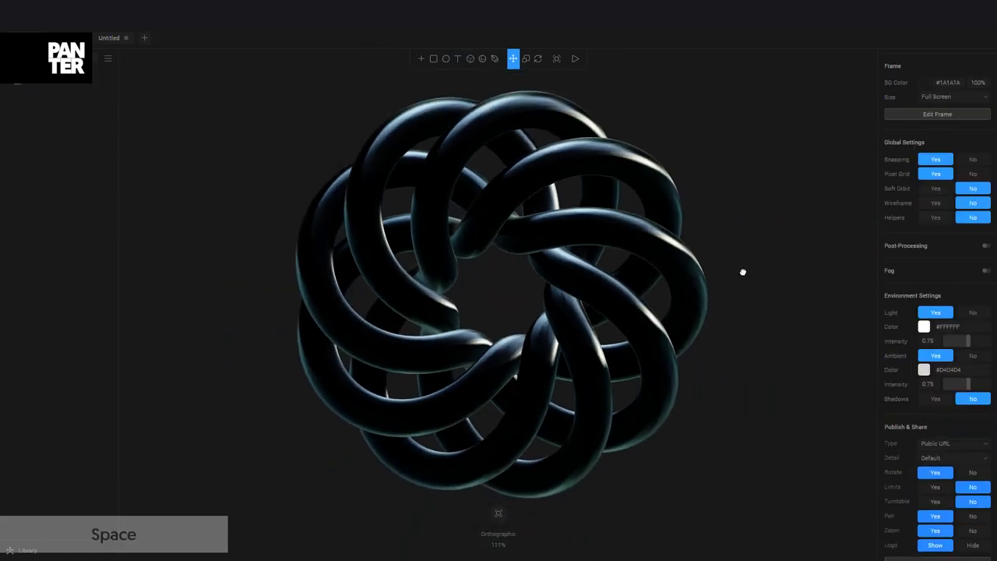
{"action": "left_click", "coordinate": [605, 294]}
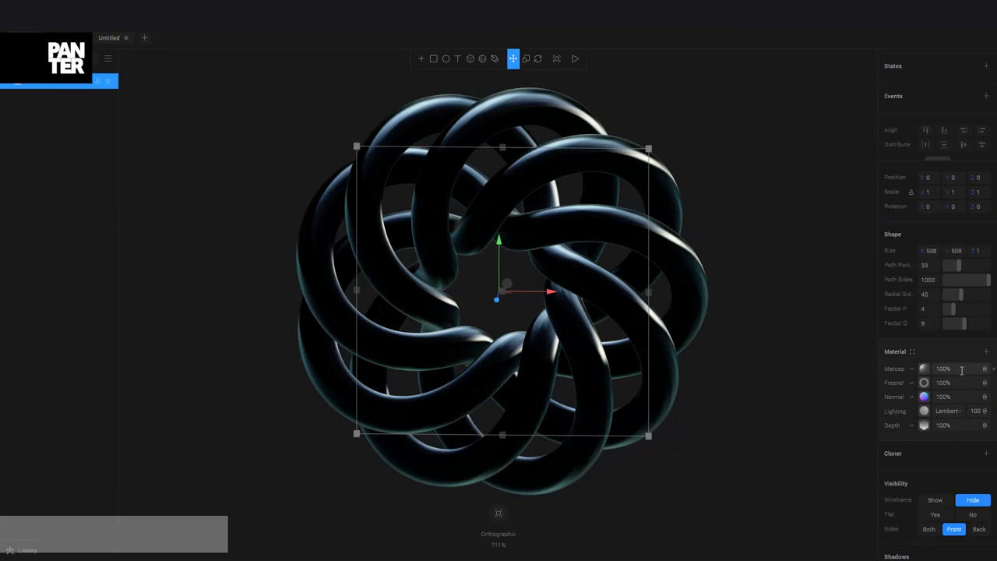
Add a Displace layer above the Matcap layer in the torus knot's material.
{"action": "left_click", "coordinate": [986, 351]}
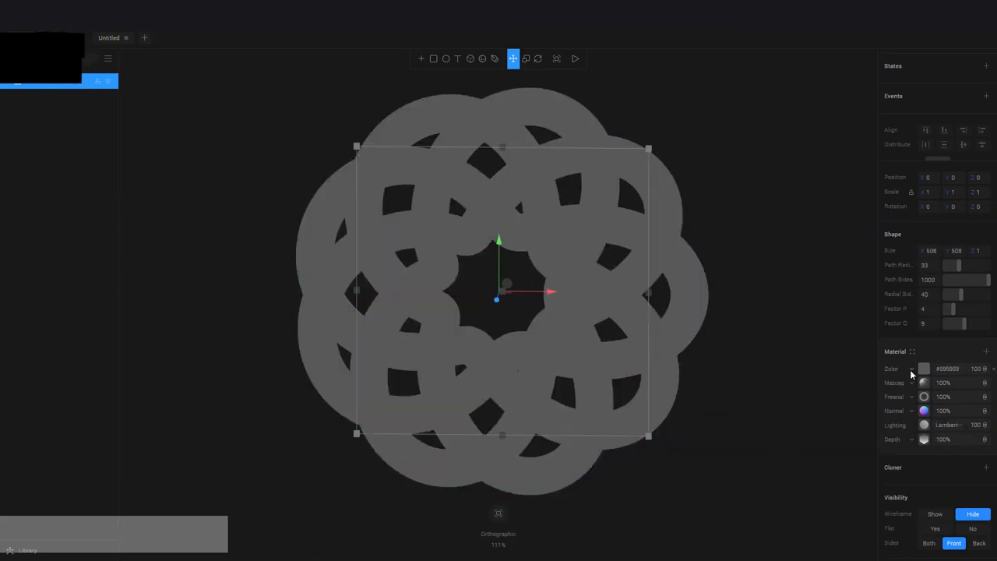
{"action": "left_click", "coordinate": [911, 370]}
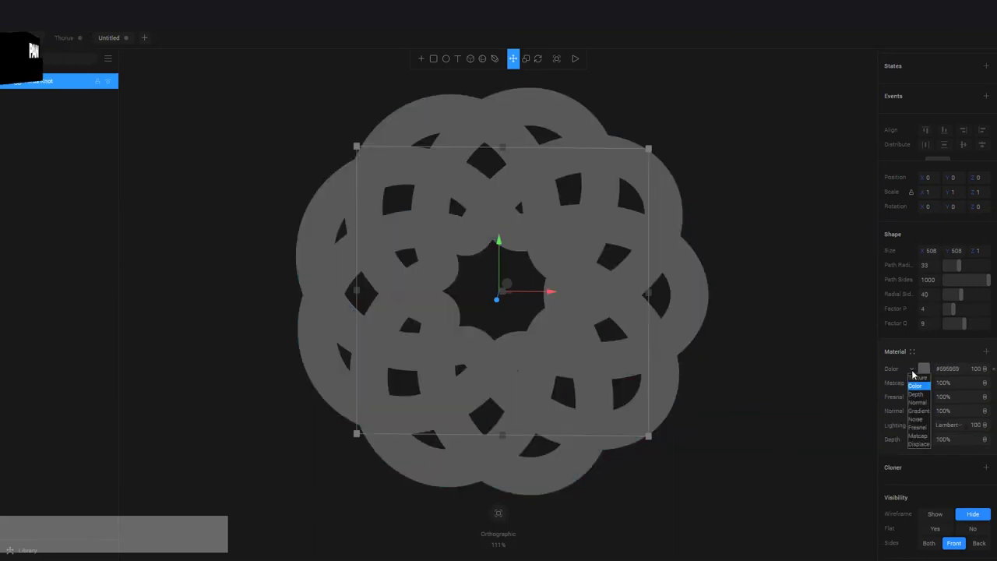
{"action": "left_click", "coordinate": [919, 444]}
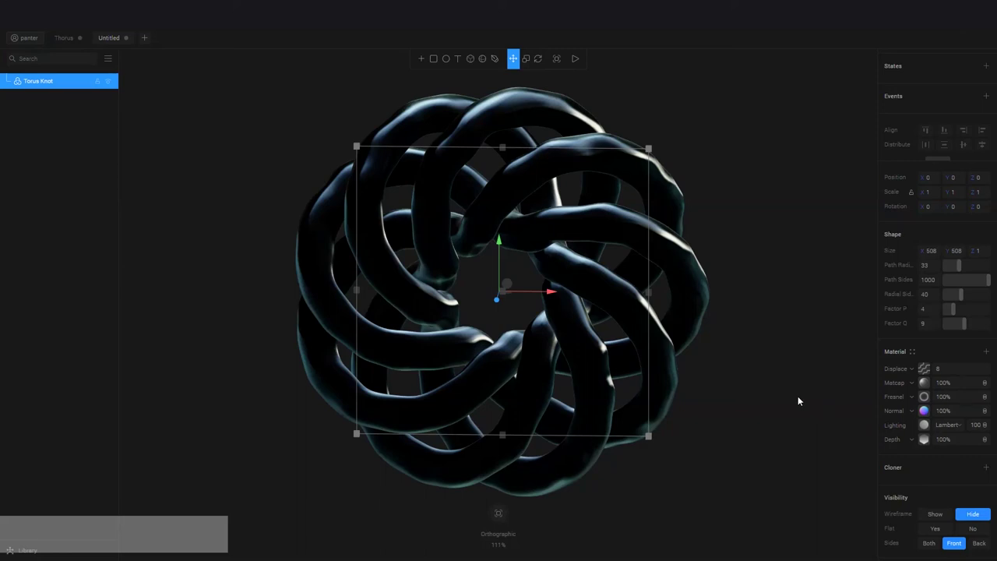
Shift the movement of the Simplex noise displacement and reduce its scale below 10 for fine, dense bumps across the torus knot.
{"action": "left_click", "coordinate": [924, 369]}
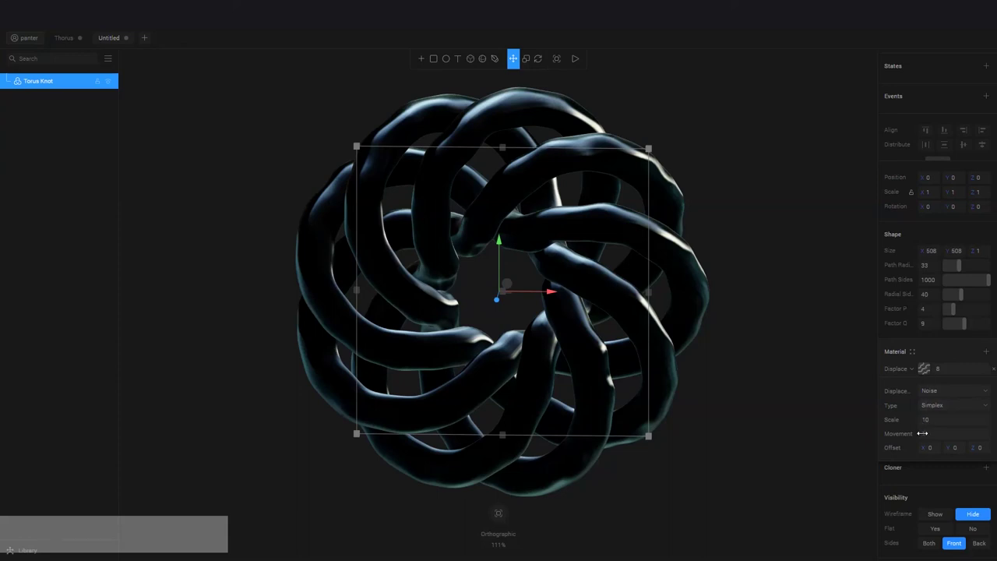
{"action": "left_click_drag", "start_coordinate": [924, 432], "coordinate": [491, 432]}
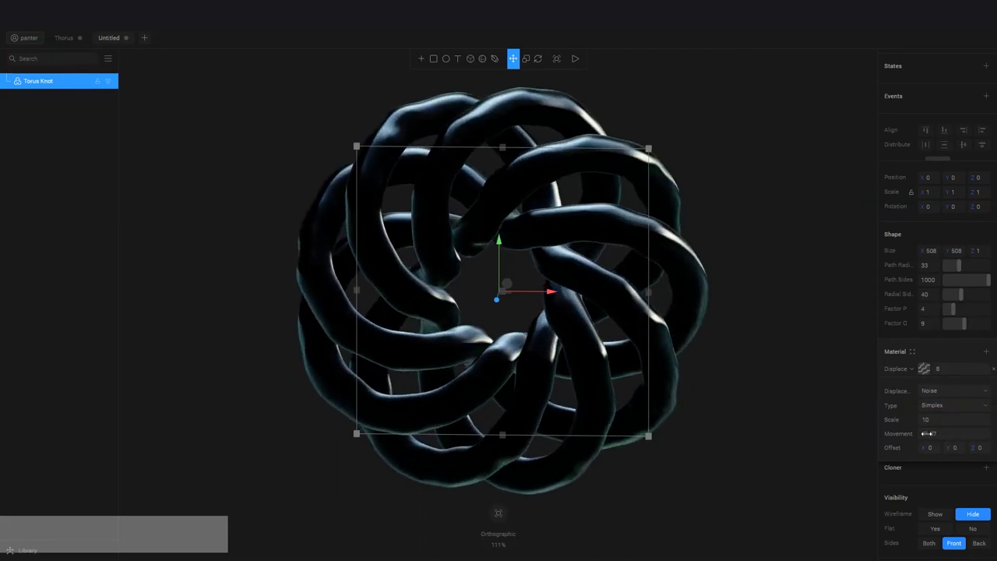
{"action": "left_click_drag", "start_coordinate": [934, 422], "coordinate": [739, 422]}
{"action": "left_click", "coordinate": [778, 404]}
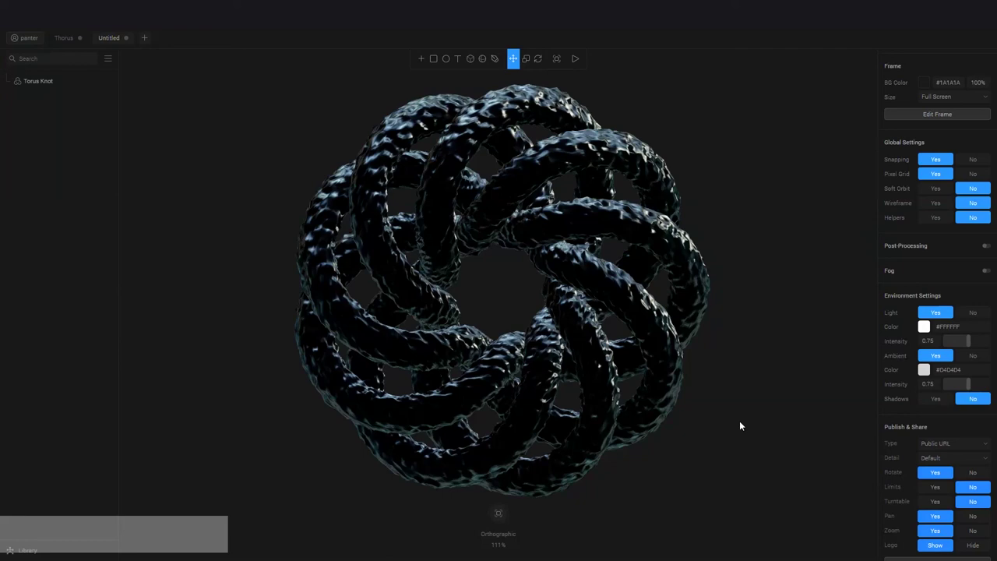
{"action": "left_click_drag", "start_coordinate": [754, 367], "coordinate": [626, 365], "text": "alt"}
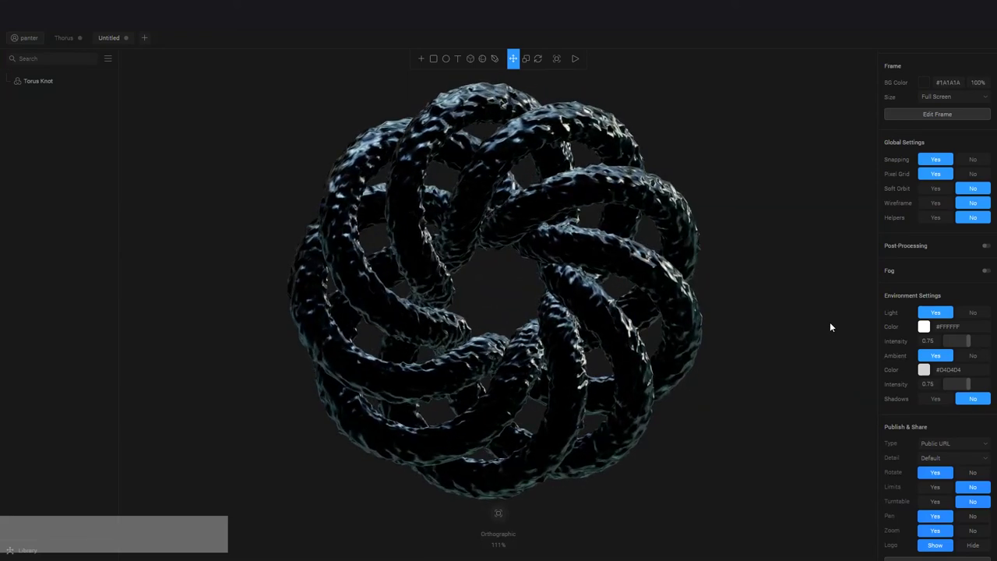